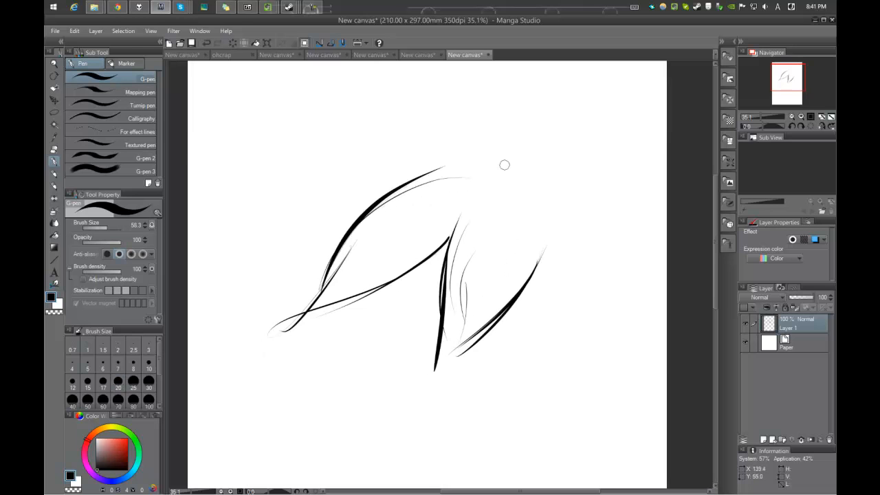
Step: Sketch the outer head contour and more hair locks around the existing strokes with the pressure-sensitive G-pen
drag(434, 150, 400, 205)
mouse_move(338, 267)
mouse_down()
mouse_move(489, 165)
mouse_move(536, 177)
mouse_up()
mouse_move(563, 205)
mouse_down()
mouse_move(500, 187)
mouse_move(574, 303)
mouse_move(566, 320)
mouse_up()
drag(556, 316, 550, 247)
drag(430, 335, 480, 272)
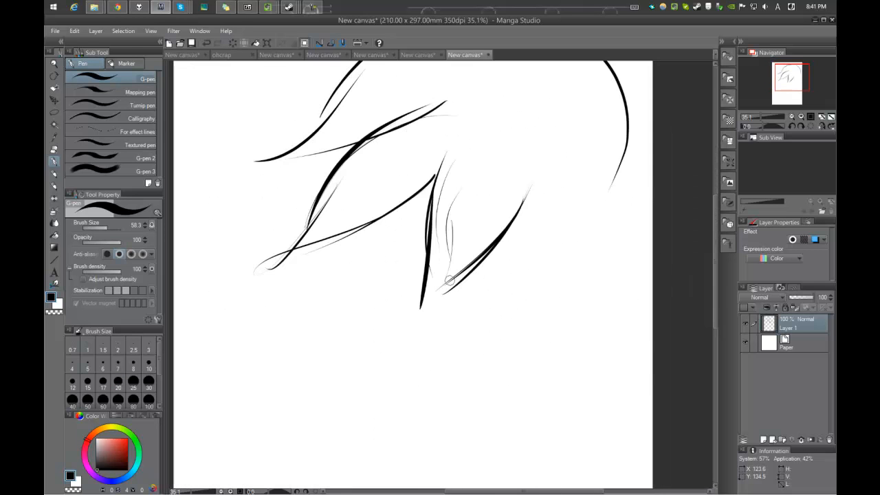
Step: Draw the face and jaw outline, plus long tapered hair locks framing the side of the face opposite the cheek line
mouse_move(358, 231)
mouse_down()
mouse_move(373, 318)
mouse_move(451, 379)
mouse_move(520, 344)
mouse_move(568, 300)
mouse_up()
drag(552, 256, 527, 314)
drag(529, 222, 562, 412)
mouse_move(543, 378)
mouse_down()
mouse_move(542, 304)
mouse_move(522, 371)
mouse_move(516, 273)
mouse_up()
mouse_move(530, 228)
mouse_down()
mouse_move(475, 328)
mouse_move(499, 275)
mouse_up()
drag(509, 257, 404, 334)
drag(524, 245, 602, 300)
mouse_move(602, 300)
mouse_down()
mouse_move(543, 305)
mouse_move(545, 353)
mouse_up()
drag(570, 219, 575, 296)
mouse_move(562, 325)
mouse_down()
mouse_move(548, 298)
mouse_move(551, 381)
mouse_up()
drag(537, 397, 568, 314)
mouse_move(563, 314)
mouse_down()
mouse_move(546, 367)
mouse_move(561, 272)
mouse_up()
mouse_move(570, 267)
mouse_down()
mouse_move(545, 392)
mouse_move(542, 307)
mouse_up()
drag(495, 302, 528, 291)
mouse_move(573, 285)
mouse_down()
mouse_move(496, 401)
mouse_move(495, 433)
mouse_up()
drag(495, 414, 544, 304)
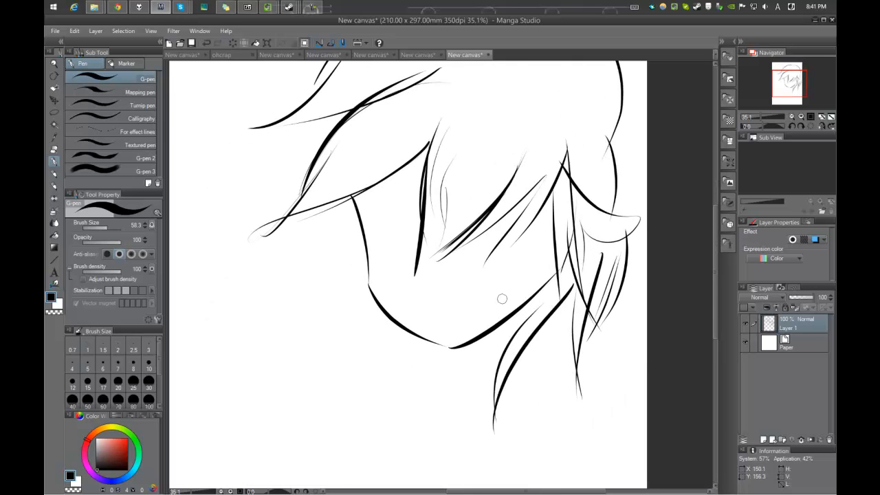
Step: Mark the tapered line ends along the face and hair with small thin circles and short strokes
drag(463, 347, 482, 407)
drag(431, 254, 413, 248)
key(ctrl+z)
drag(347, 263, 362, 266)
drag(352, 227, 382, 269)
drag(367, 215, 379, 231)
drag(408, 184, 376, 238)
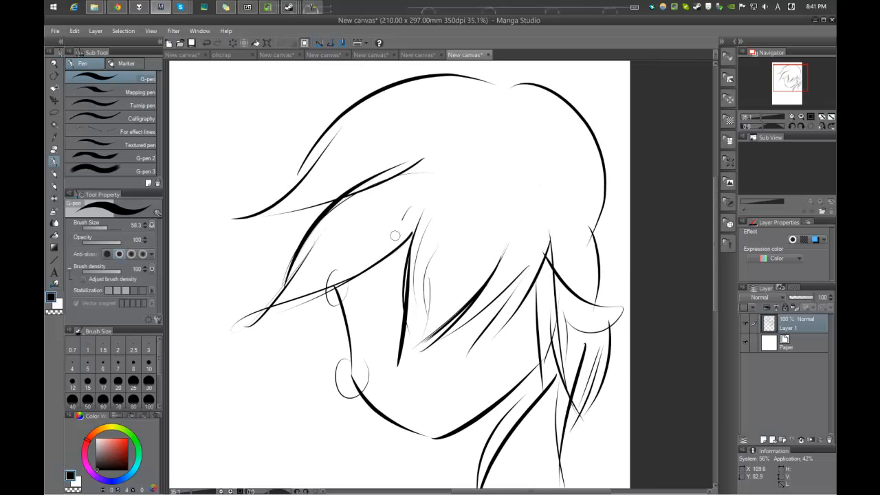
drag(409, 206, 415, 246)
drag(416, 240, 394, 224)
drag(403, 271, 414, 277)
mouse_move(527, 211)
mouse_down()
mouse_move(503, 269)
mouse_move(520, 224)
mouse_move(537, 220)
mouse_up()
mouse_move(514, 227)
mouse_down()
mouse_move(513, 252)
mouse_move(528, 246)
mouse_up()
drag(564, 204, 572, 219)
drag(356, 193, 429, 248)
mouse_move(454, 210)
mouse_down()
mouse_move(491, 191)
mouse_move(492, 226)
mouse_move(461, 251)
mouse_up()
Step: Clear the whole head sketch from Layer 1
scroll(516, 216, down, 5)
key(Delete)
scroll(464, 246, up, 2)
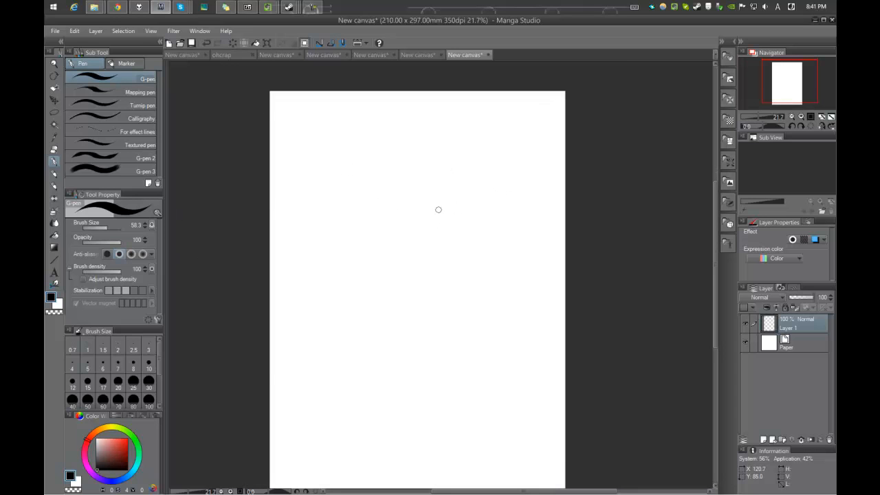
Step: Turn off pen pressure as an input affecting the G-pen's brush size and reduce the brush size to 18.9
scroll(441, 213, up, 2)
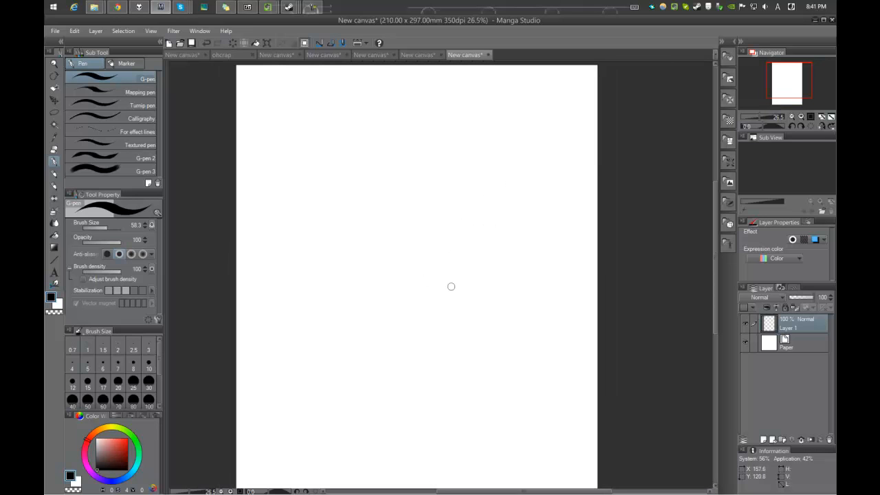
scroll(413, 192, up, 3)
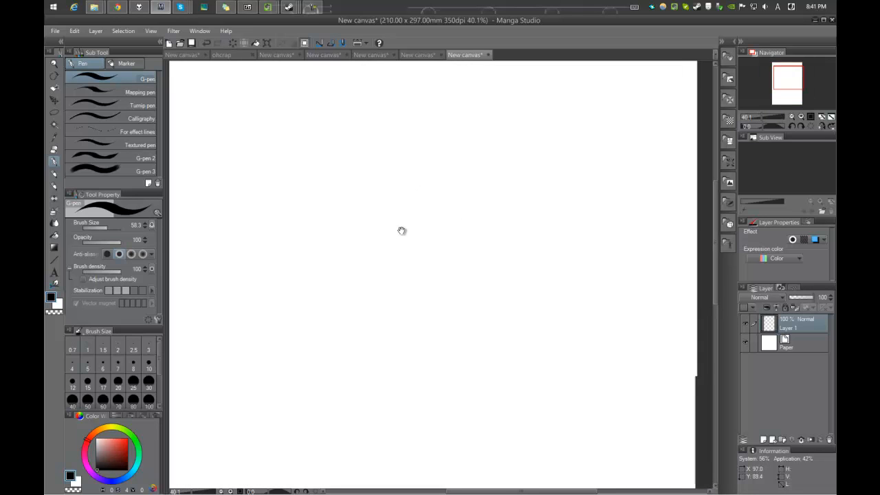
click(151, 225)
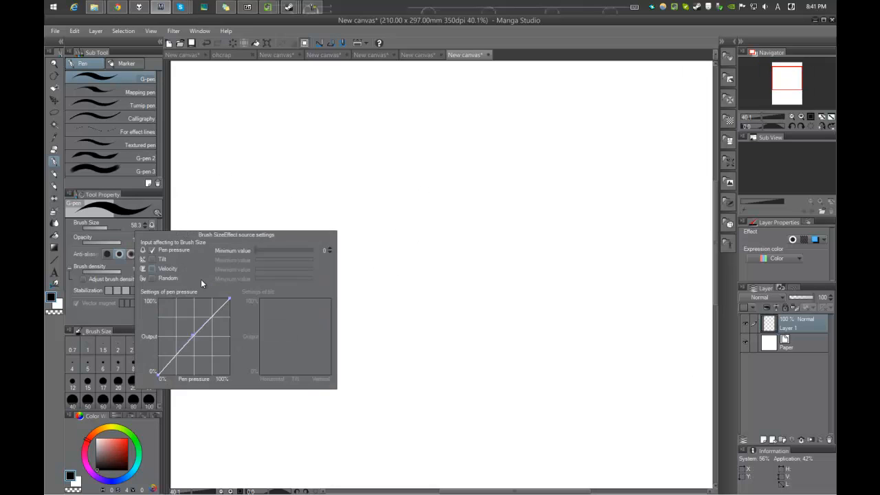
click(158, 252)
click(374, 185)
drag(374, 196, 379, 198)
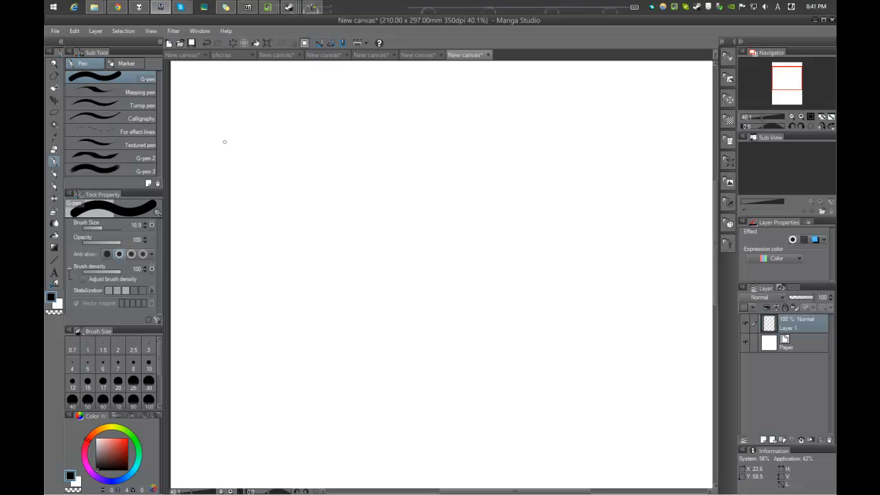
Step: Draw an eye with uniform-width lines: upper lid, iris with highlight, lower lid and a filled outer corner
mouse_move(334, 258)
mouse_down()
mouse_move(489, 220)
mouse_move(495, 266)
mouse_move(419, 292)
mouse_up()
mouse_move(408, 229)
mouse_down()
mouse_move(447, 251)
mouse_move(404, 231)
mouse_move(444, 229)
mouse_up()
key(ctrl+z)
key(ctrl+z)
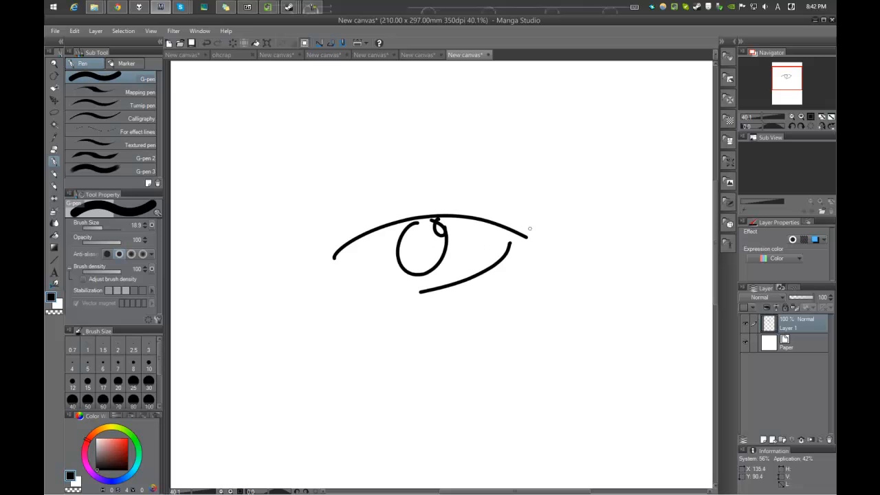
mouse_move(513, 227)
mouse_down()
mouse_move(506, 255)
mouse_move(450, 208)
mouse_move(494, 284)
mouse_up()
scroll(436, 203, up, 1)
drag(531, 240, 529, 260)
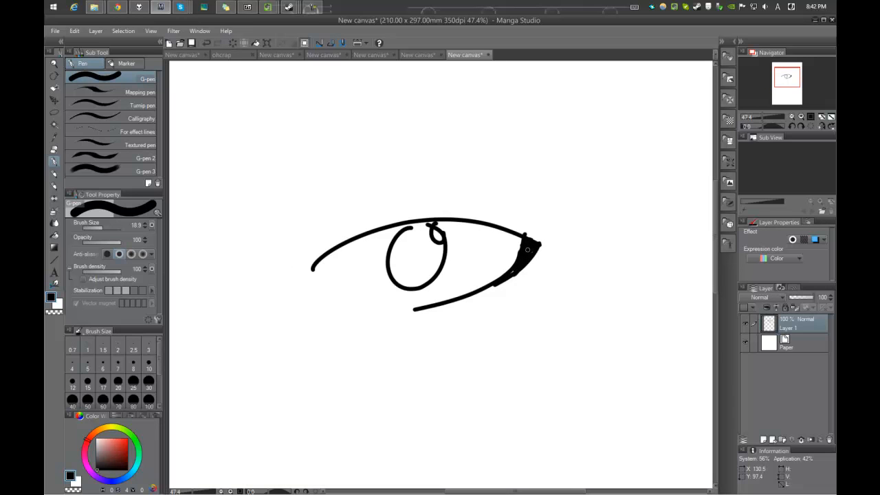
Step: Clear the uniform-width eye drawing from Layer 1
scroll(531, 238, down, 5)
scroll(510, 232, up, 3)
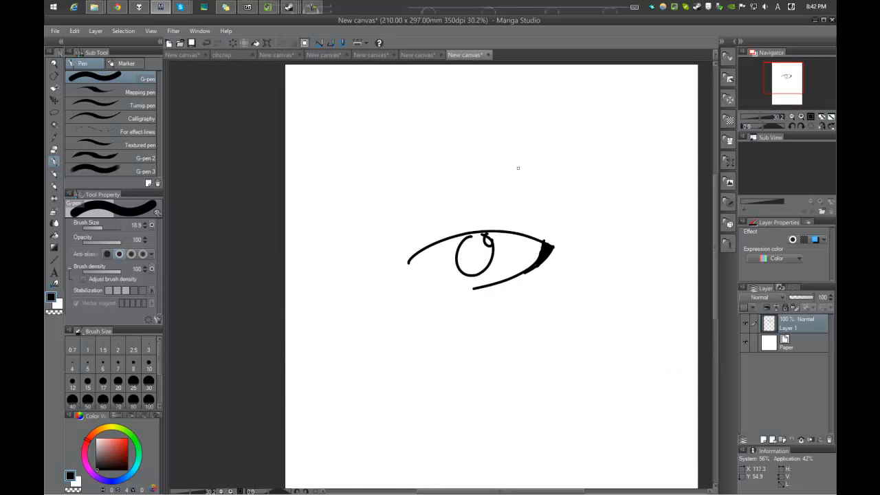
key(Delete)
drag(473, 220, 438, 231)
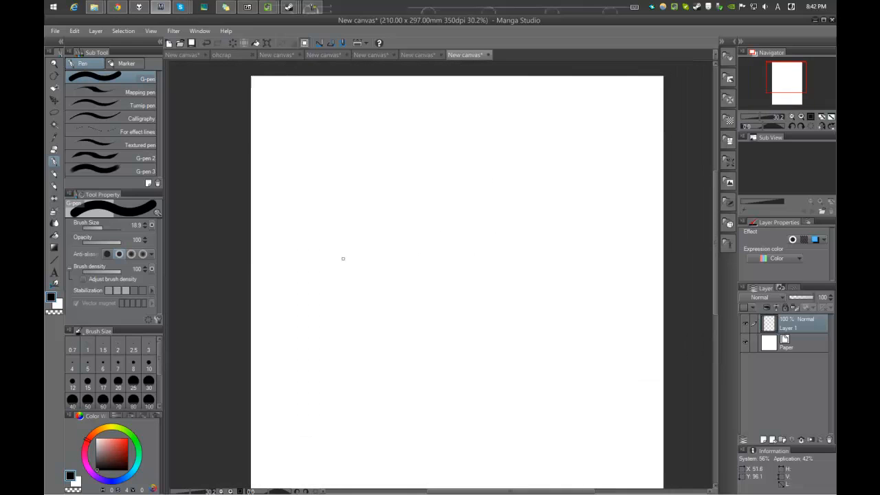
Step: Enable pen pressure as an input affecting brush density and review the Brush tip options in the G-pen's full settings
click(151, 269)
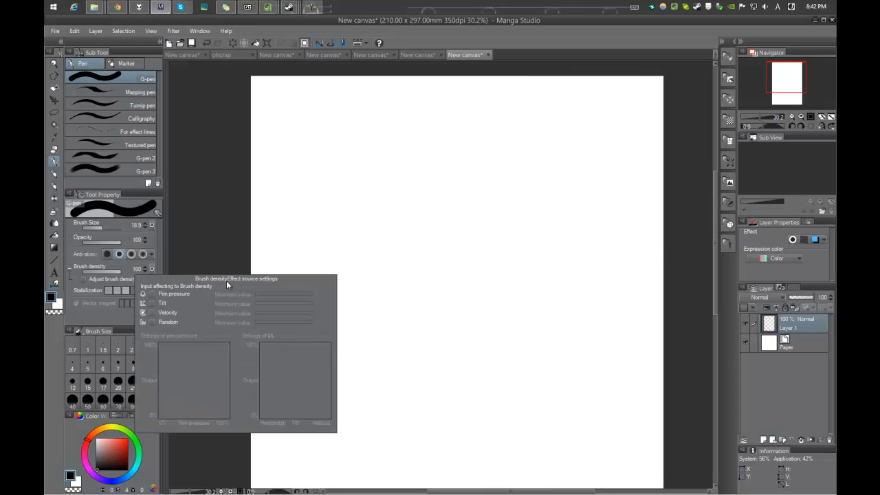
click(153, 294)
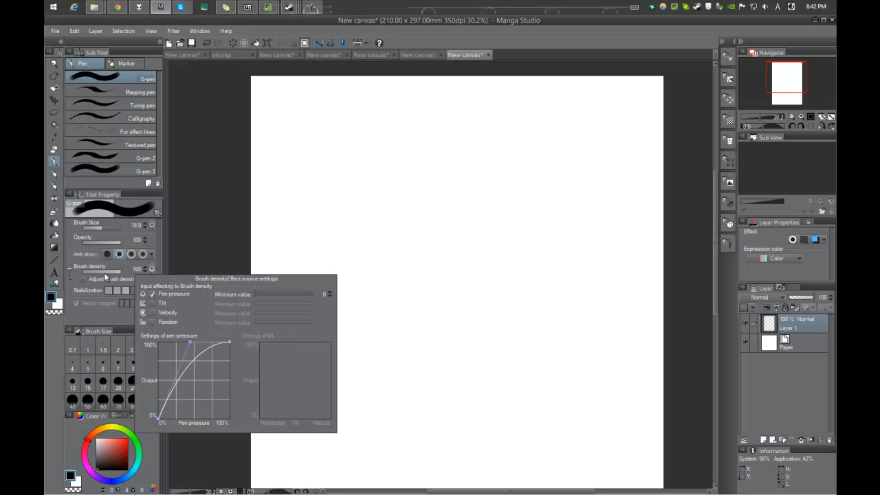
click(159, 318)
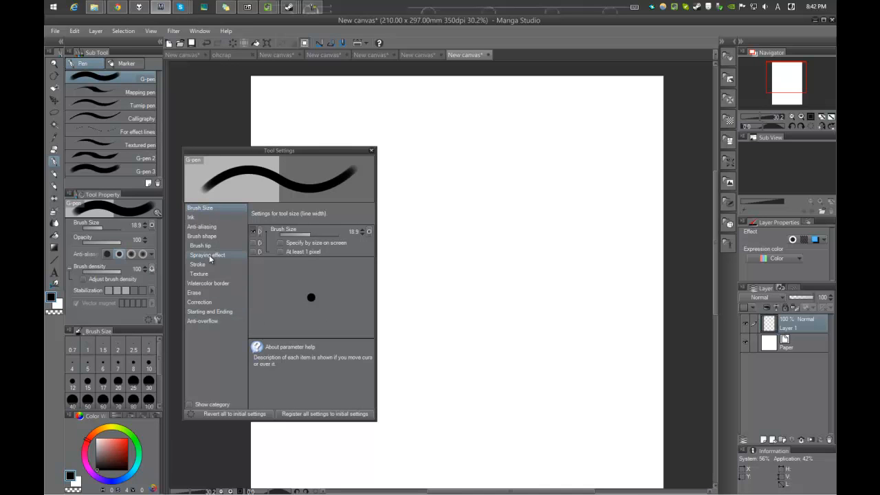
click(211, 246)
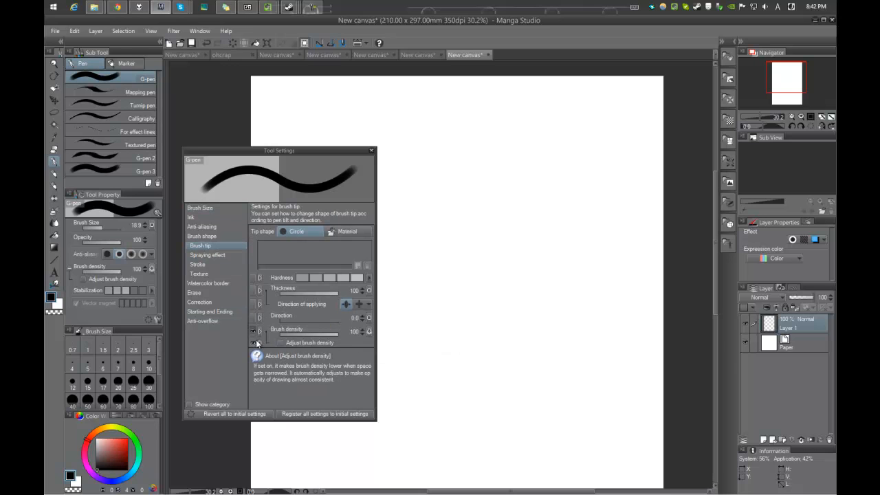
click(372, 150)
click(152, 269)
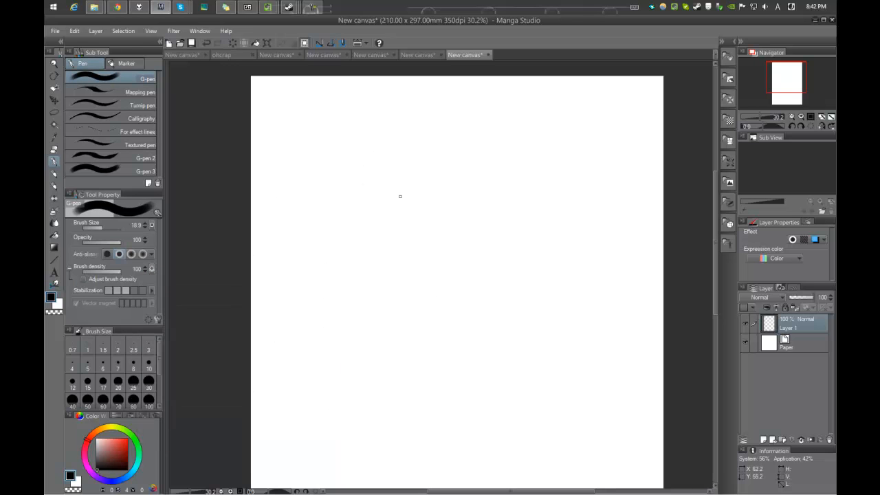
Step: Try a curved stroke with pressure-faded ends, circle its ends, and undo the test strokes
drag(358, 275, 562, 256)
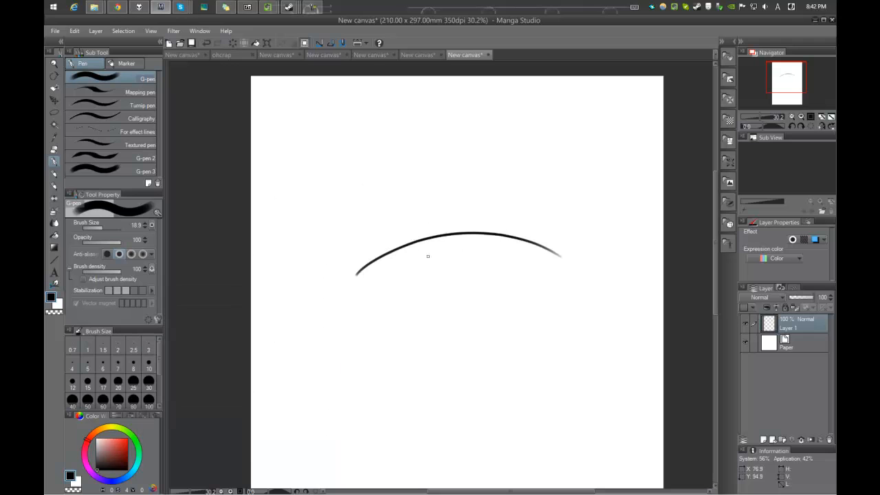
mouse_move(351, 267)
mouse_down()
mouse_move(545, 248)
mouse_move(373, 287)
mouse_move(365, 252)
mouse_up()
key(ctrl+z)
key(ctrl+z)
drag(563, 244, 537, 249)
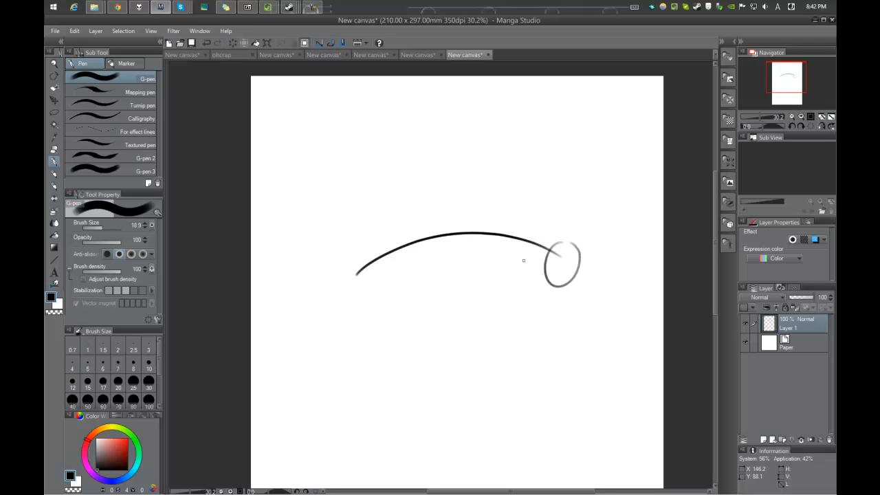
key(ctrl+z)
drag(358, 272, 366, 256)
key(ctrl+z)
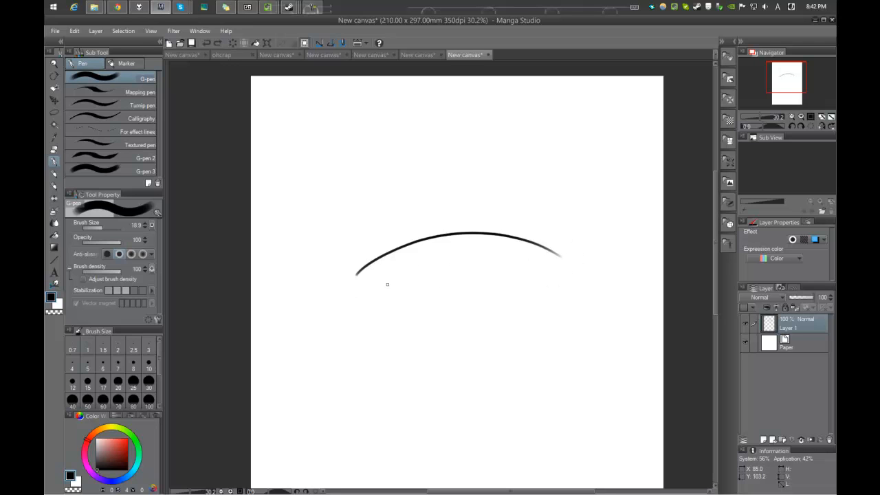
key(ctrl+z)
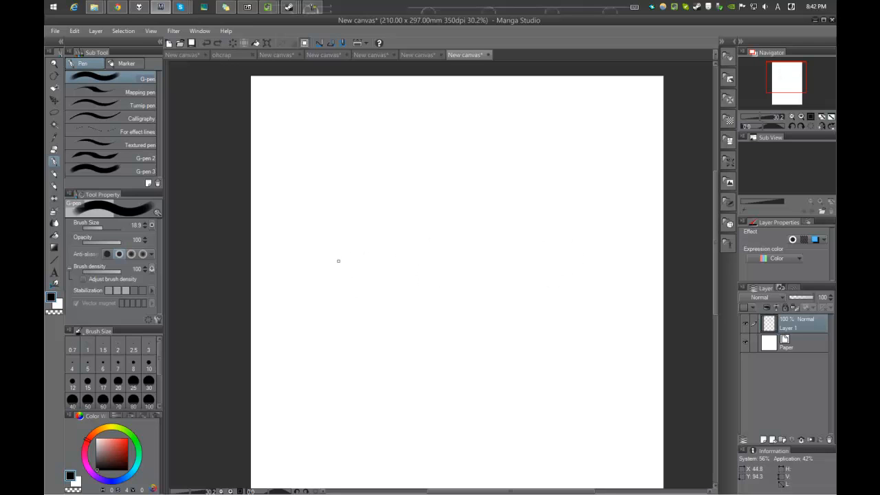
Step: Try long, nearly horizontal strokes with pressure-controlled density across the middle of the canvas
drag(304, 260, 605, 256)
key(ctrl+z)
drag(354, 269, 559, 260)
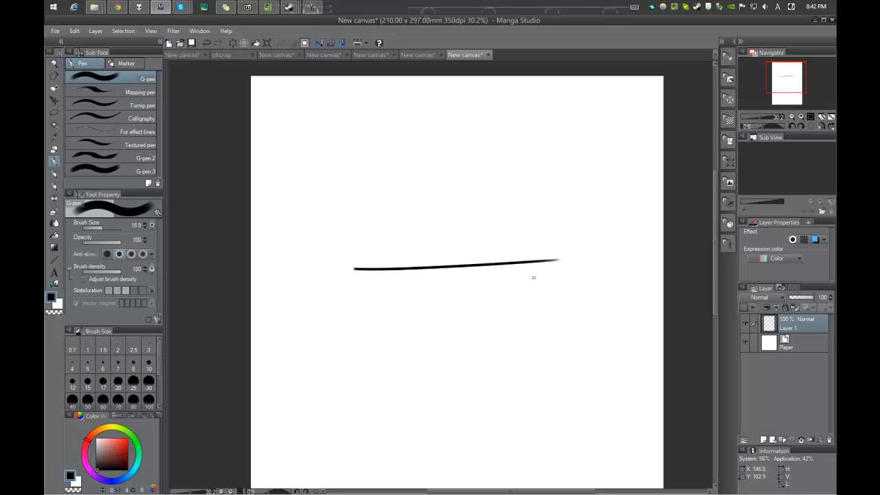
click(494, 257)
Step: Turn off pen pressure for brush density, try a uniform-density stroke with marks at its end, and undo the test strokes
click(152, 269)
mouse_move(301, 239)
mouse_down()
mouse_move(575, 226)
mouse_move(547, 234)
mouse_move(497, 210)
mouse_move(522, 208)
mouse_up()
scroll(579, 219, up, 2)
mouse_move(586, 247)
mouse_down()
mouse_move(572, 289)
mouse_move(583, 240)
mouse_move(597, 249)
mouse_move(586, 253)
mouse_move(595, 254)
mouse_up()
drag(551, 227, 566, 249)
key(ctrl+z)
key(ctrl+z)
key(ctrl+z)
key(ctrl+z)
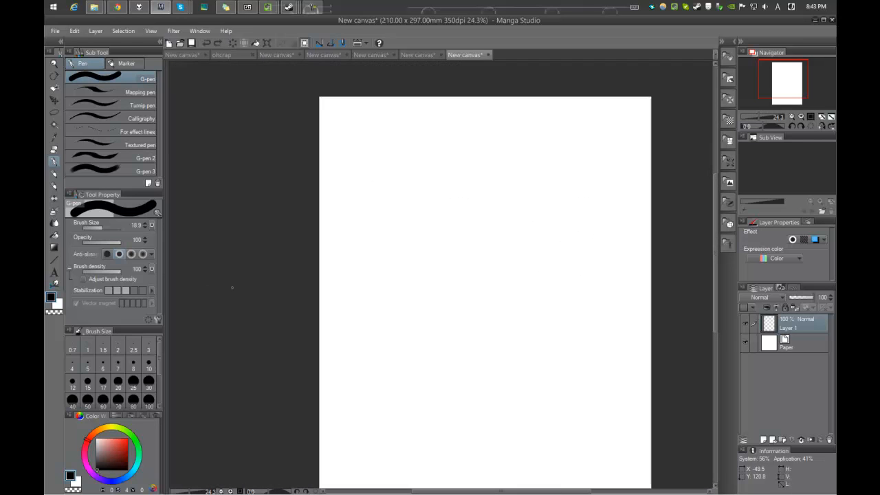
Step: Turn pen pressure back on as an input affecting brush density
click(153, 268)
click(152, 293)
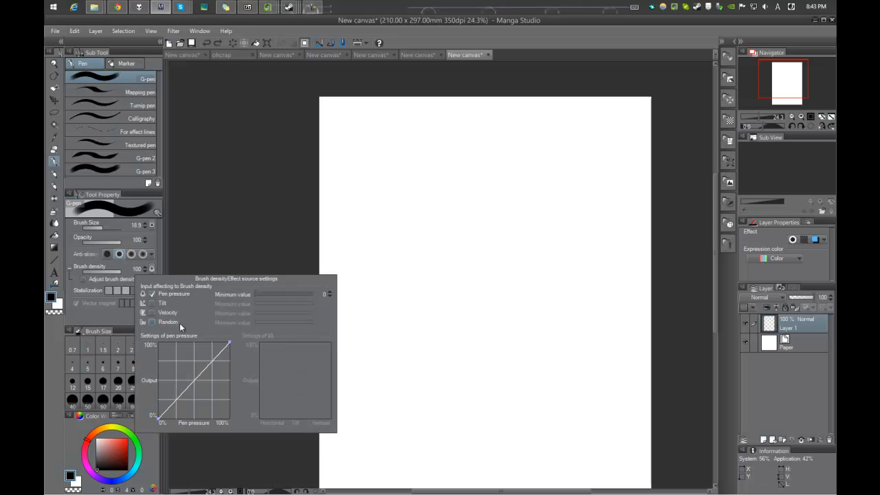
Step: Draw an eye with a doubled upper lid, lower lid, round iris and a small highlight, undoing the extra inner oval
scroll(491, 204, up, 1)
scroll(491, 204, down, 3)
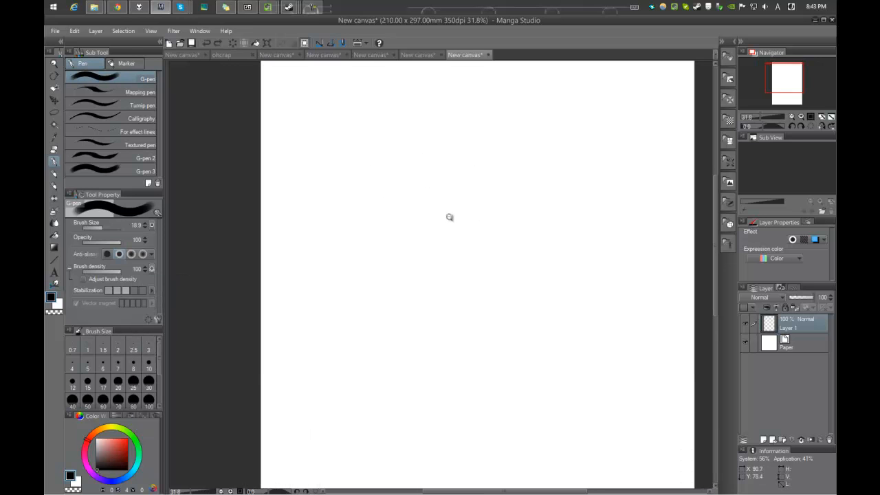
drag(416, 263, 527, 232)
scroll(491, 260, up, 1)
mouse_move(400, 265)
mouse_down()
mouse_move(535, 248)
mouse_move(476, 301)
mouse_up()
drag(410, 297, 481, 299)
drag(450, 235, 487, 252)
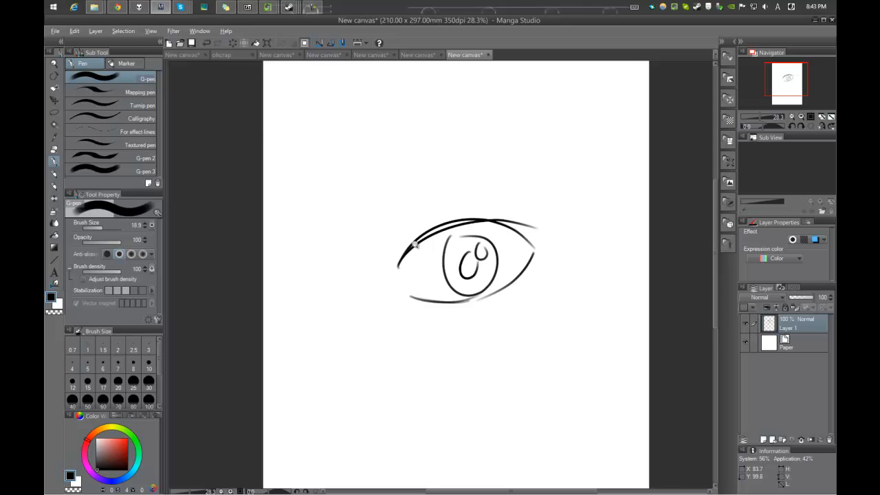
scroll(417, 251, up, 1)
key(ctrl+z)
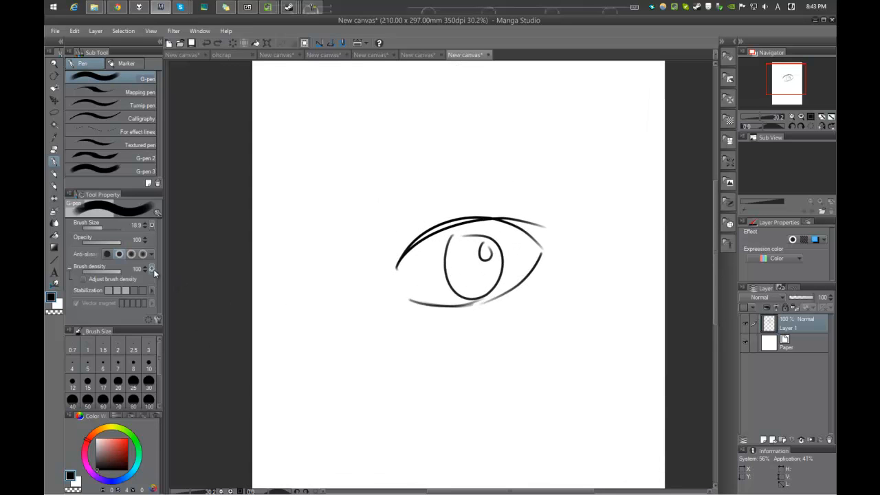
Step: Bend the brush density pen-pressure curve downward so light pressure gives lower density
click(152, 269)
drag(194, 382, 196, 419)
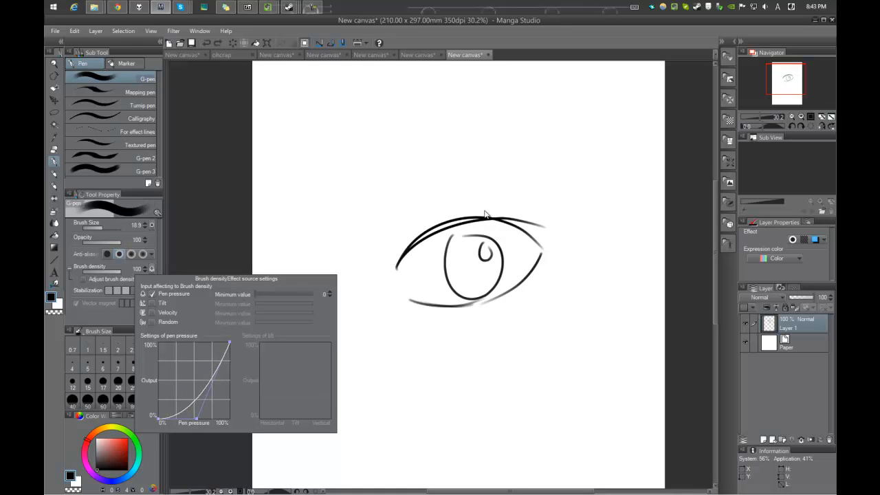
click(407, 253)
Step: Retrace the eye's upper and lower lid lines and add a small hook at the inner corner, undoing unsatisfactory strokes
drag(397, 270, 518, 235)
key(ctrl+z)
drag(397, 270, 548, 241)
key(ctrl+z)
mouse_move(403, 266)
mouse_down()
mouse_move(479, 218)
mouse_move(546, 264)
mouse_move(488, 296)
mouse_move(412, 301)
mouse_up()
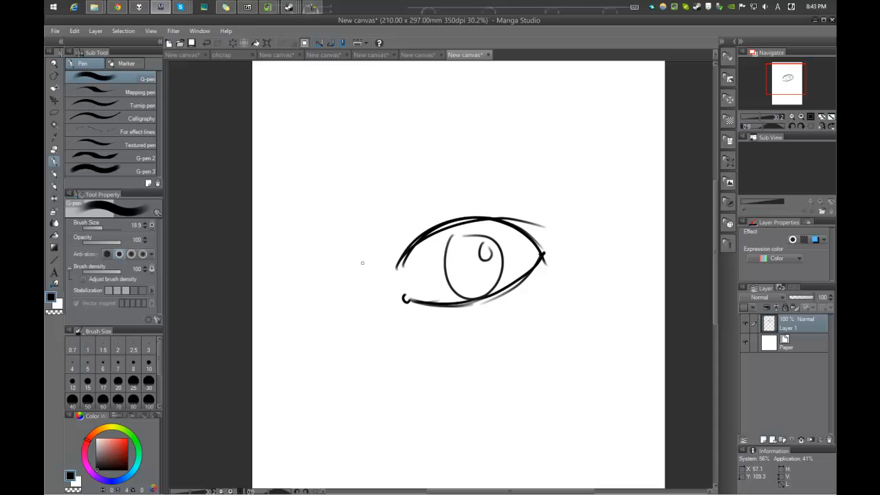
Step: Try two arcing strokes above the upper eyelid and undo them
drag(364, 258, 494, 184)
drag(403, 224, 477, 194)
key(ctrl+z)
key(ctrl+z)
Step: Bend the brush density pen-pressure curve upward so light pressure gives higher density
click(152, 269)
mouse_move(195, 379)
mouse_down()
mouse_move(196, 408)
mouse_move(192, 325)
mouse_move(199, 327)
mouse_up()
click(427, 197)
Step: Darken the upper eyelid line and extend it outward past both corners of the eye
mouse_move(408, 252)
mouse_down()
mouse_move(387, 282)
mouse_move(447, 231)
mouse_move(563, 248)
mouse_up()
key(alt)
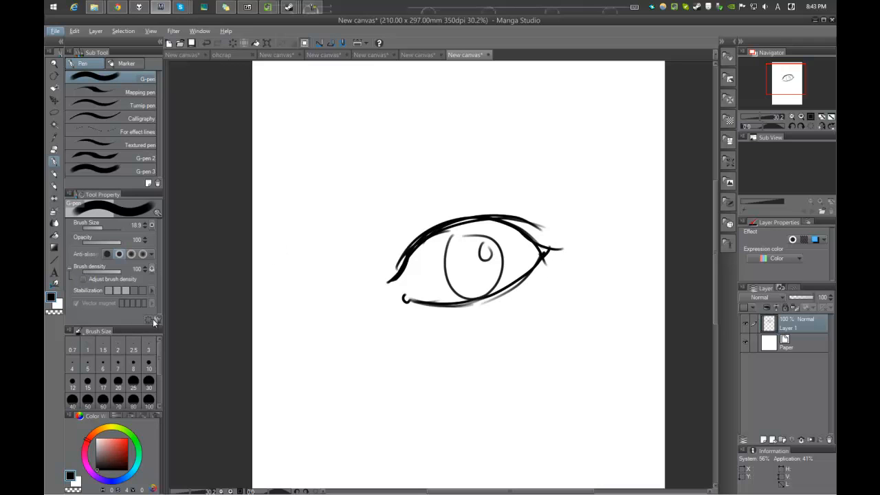
mouse_move(406, 255)
mouse_down()
mouse_move(396, 274)
mouse_move(375, 281)
mouse_up()
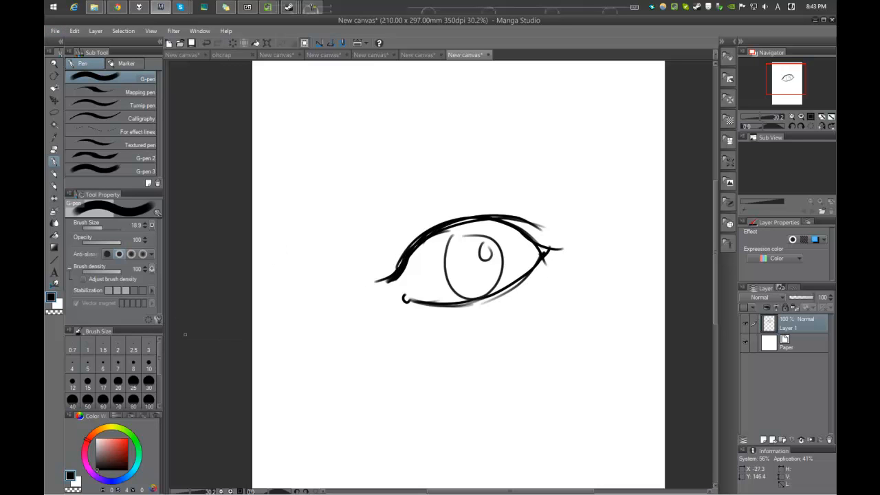
Step: Open the G-pen's full tool settings and look through the Starting and Ending and Correction categories
click(157, 319)
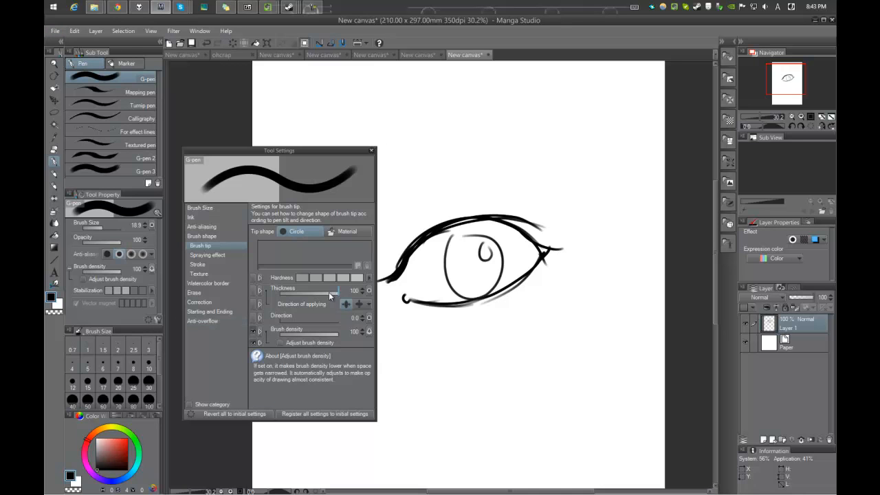
click(213, 310)
click(212, 303)
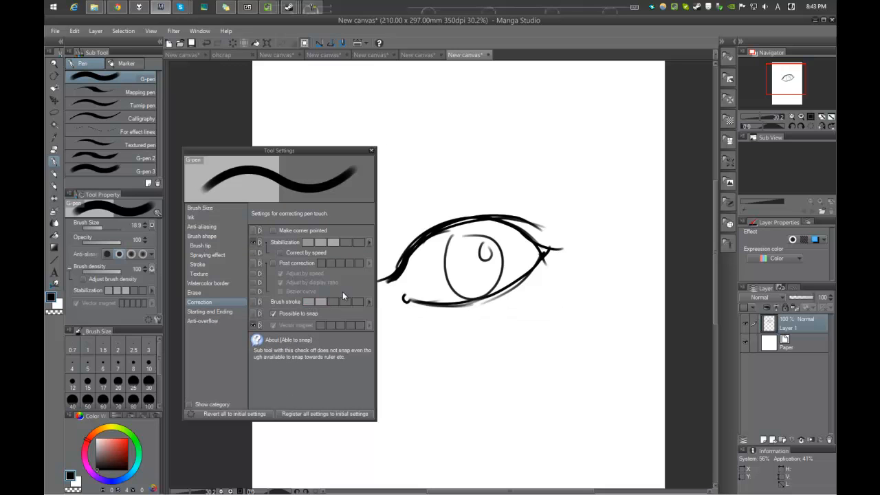
Step: Try several tapered strokes along and above the upper eyelid, undoing them
drag(402, 203, 571, 200)
key(ctrl+z)
key(ctrl+z)
drag(446, 218, 565, 246)
drag(516, 225, 584, 246)
key(ctrl+z)
key(ctrl+z)
drag(390, 276, 553, 241)
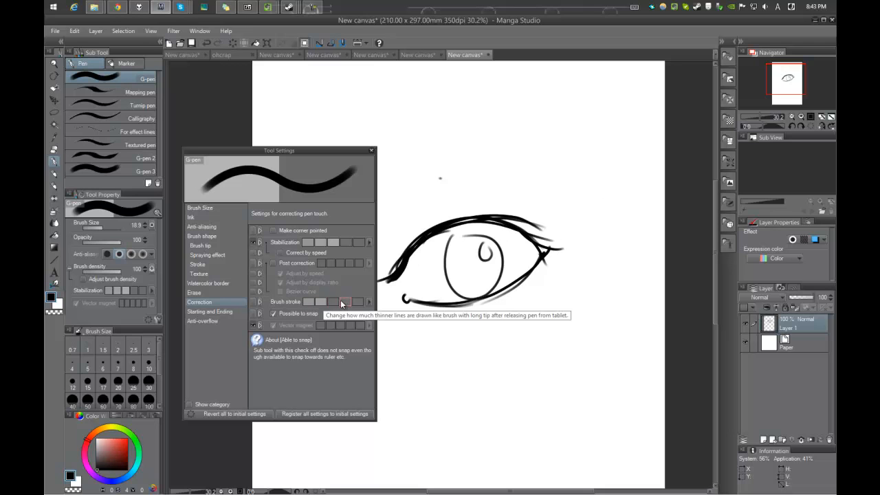
key(ctrl+z)
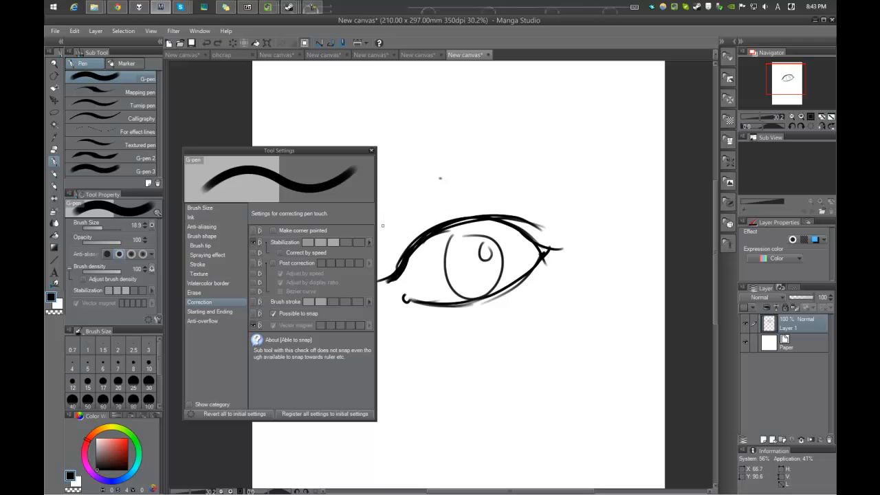
Step: Try an arched stroke with small marks at its end above the eye, undo it, and lower the Brush stroke correction one level
drag(383, 224, 558, 185)
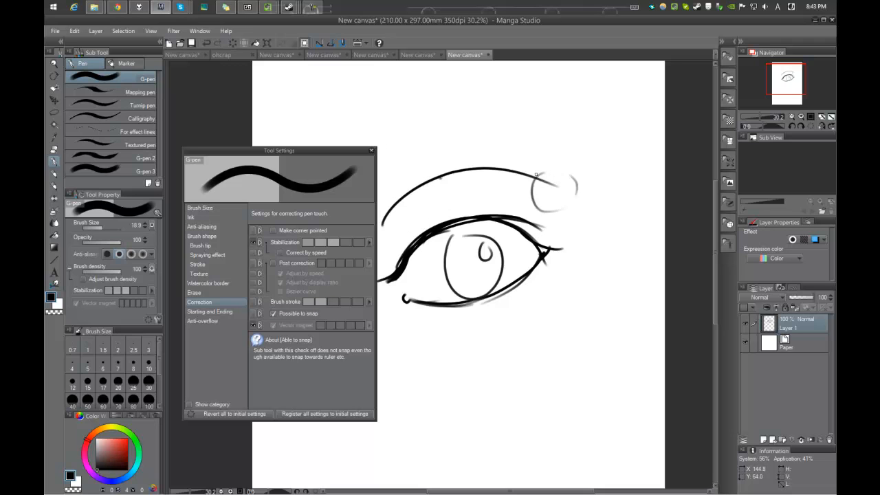
scroll(546, 175, up, 2)
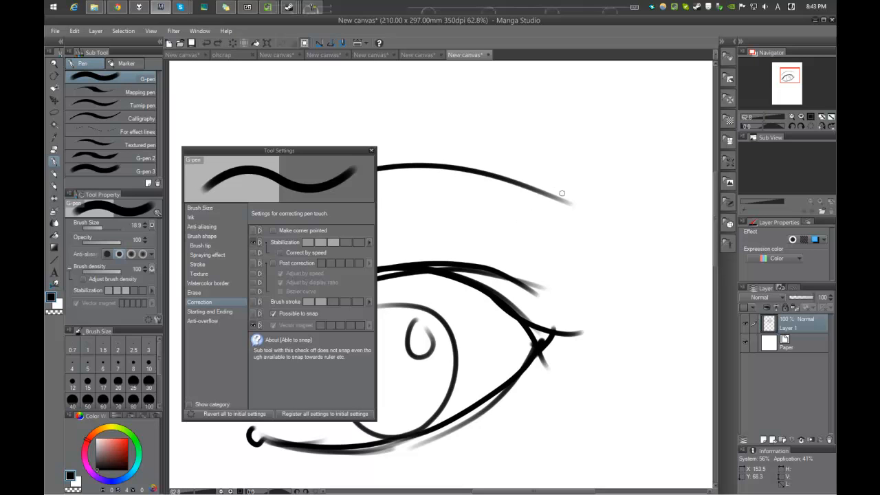
drag(560, 193, 567, 204)
click(581, 206)
scroll(559, 234, down, 2)
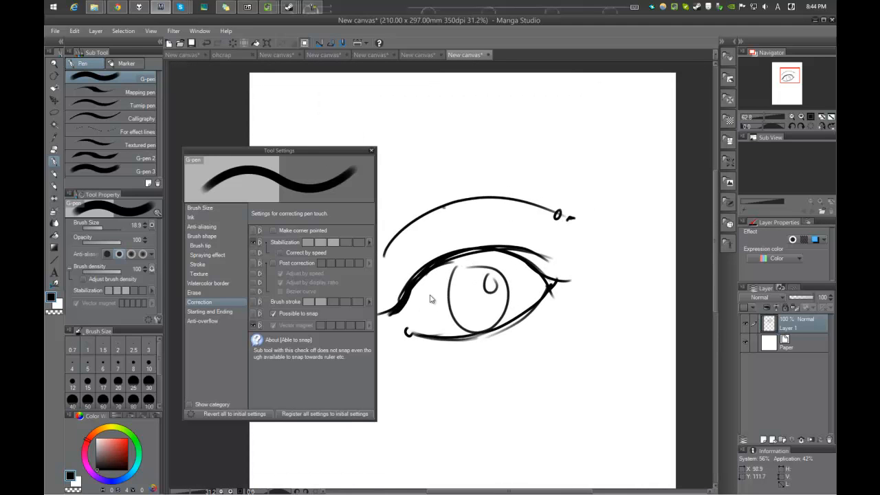
key(ctrl+z)
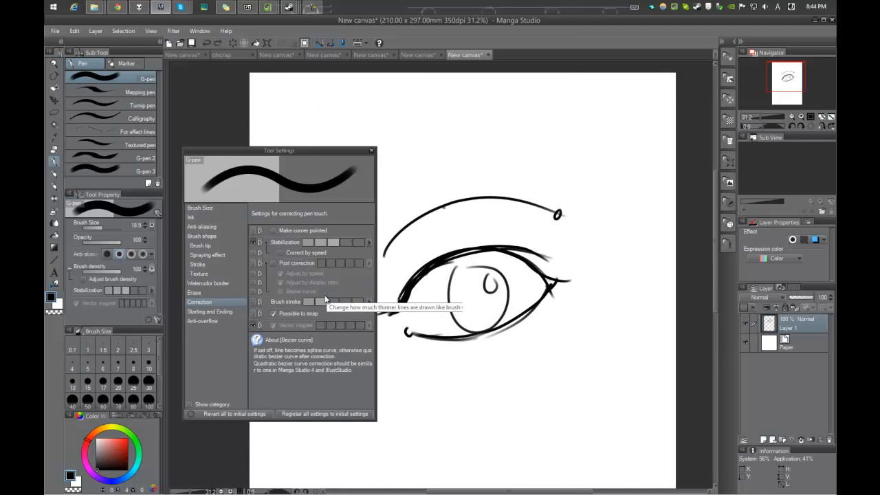
key(ctrl+z)
key(ctrl+z)
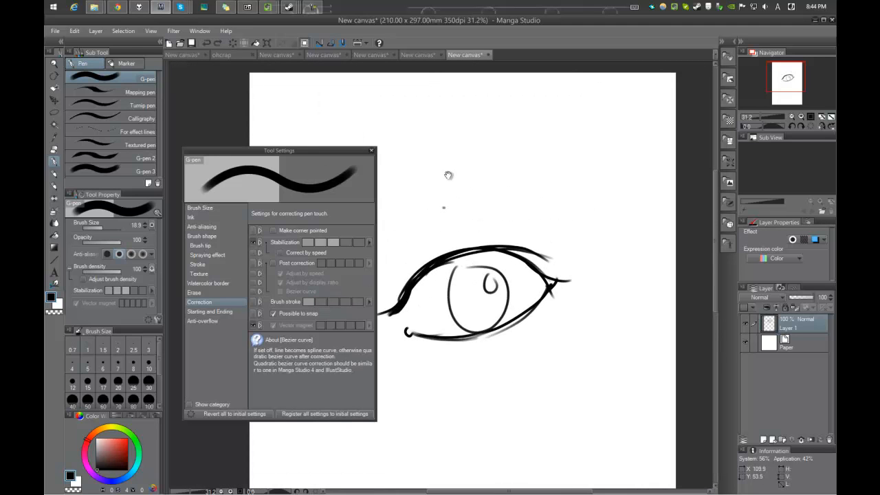
Step: Thicken the lines at the inner and outer corners of the eye, and close the tool settings
drag(476, 184, 522, 150)
drag(447, 264, 425, 282)
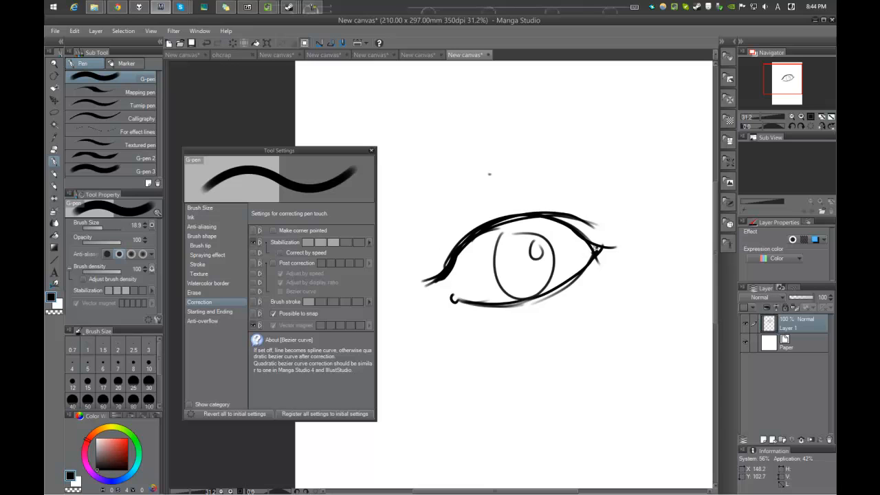
drag(600, 248, 594, 239)
drag(469, 258, 433, 295)
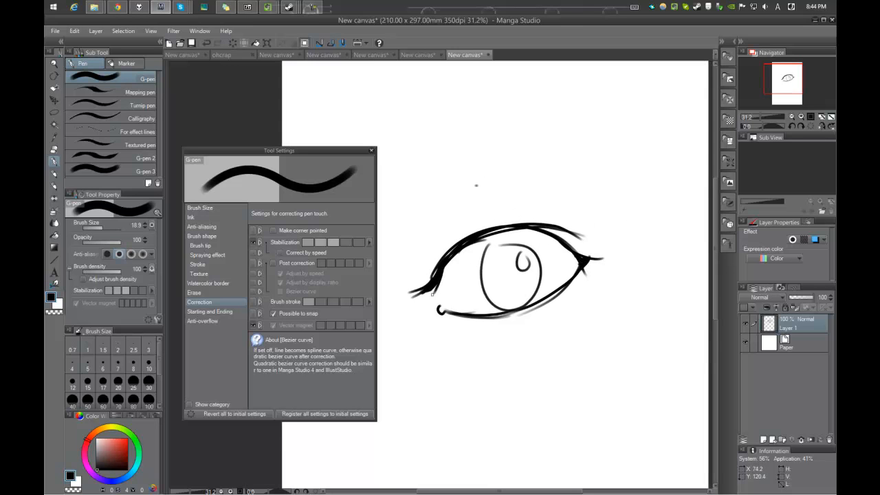
click(371, 150)
Step: Clear the eye drawing from the layer and set the G-pen brush size to 7
scroll(468, 177, down, 3)
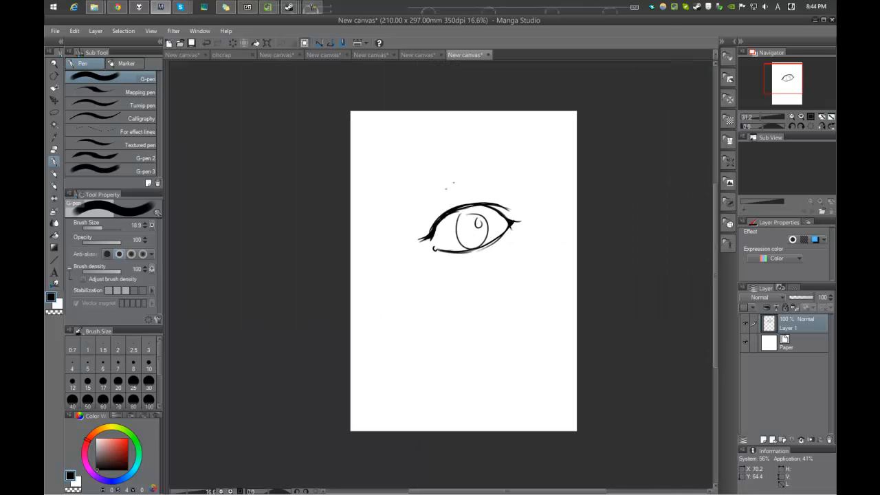
scroll(483, 206, up, 2)
key(bracketleft)
key(bracketleft)
key(bracketleft)
key(bracketleft)
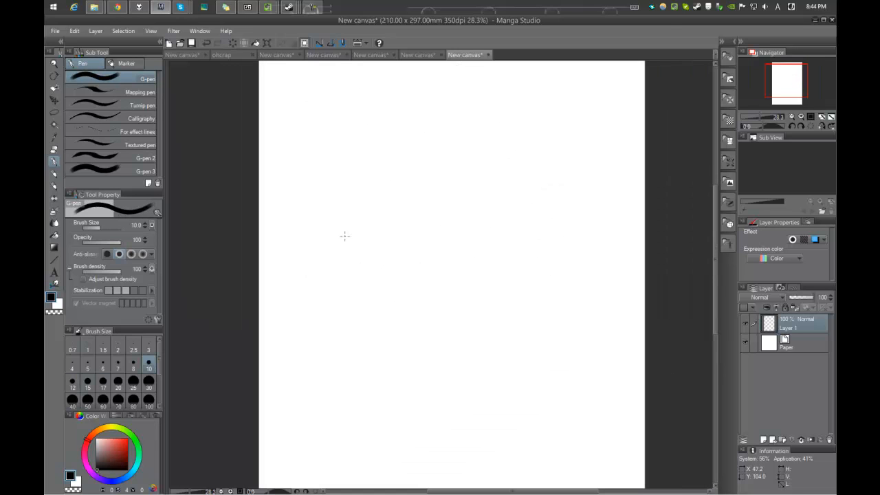
click(117, 364)
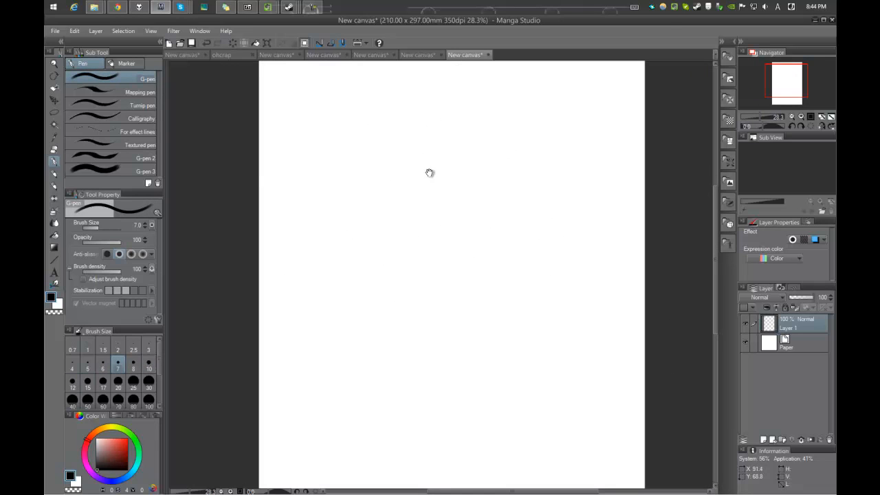
Step: Sketch a face outline down one cheek to a pointed chin and up the other cheek, redoing unsatisfactory strokes
drag(385, 225, 381, 210)
drag(337, 174, 361, 282)
key(ctrl+z)
mouse_move(337, 175)
mouse_down()
mouse_move(369, 301)
mouse_move(384, 320)
mouse_up()
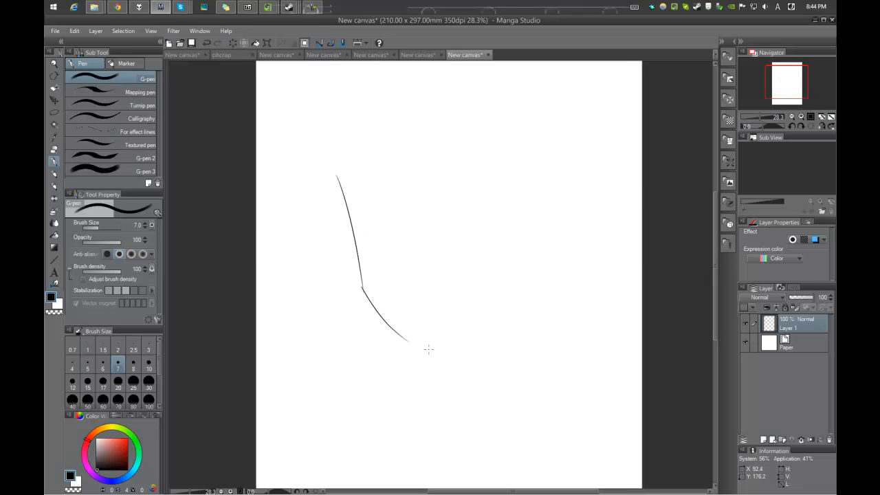
key(ctrl+z)
mouse_move(362, 289)
mouse_down()
mouse_move(417, 336)
mouse_move(496, 295)
mouse_up()
drag(449, 316, 515, 278)
key(ctrl+z)
key(ctrl+z)
drag(425, 338, 536, 273)
drag(518, 303, 551, 200)
drag(457, 216, 463, 249)
Step: Rework the left cheek line by erasing its upper part and redrawing it as a smooth curve with the Darker pencil
drag(352, 303, 361, 338)
drag(343, 227, 349, 271)
drag(340, 242, 357, 301)
key(e)
drag(340, 232, 340, 271)
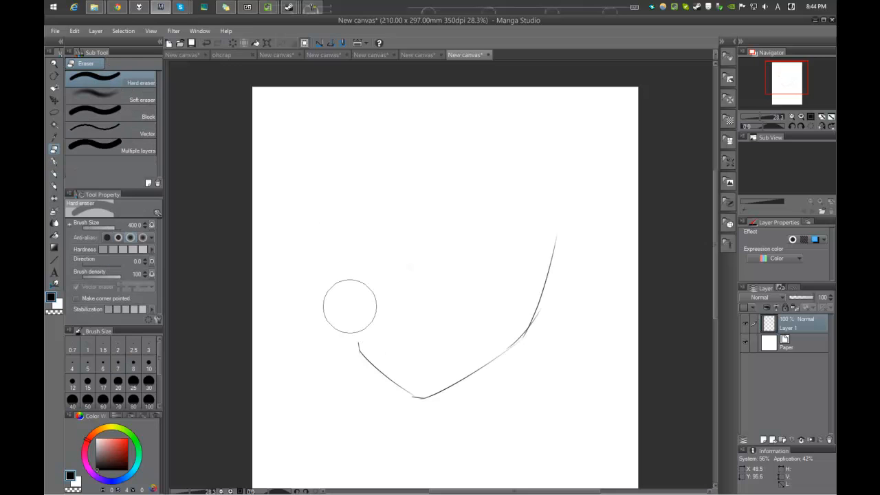
key(p)
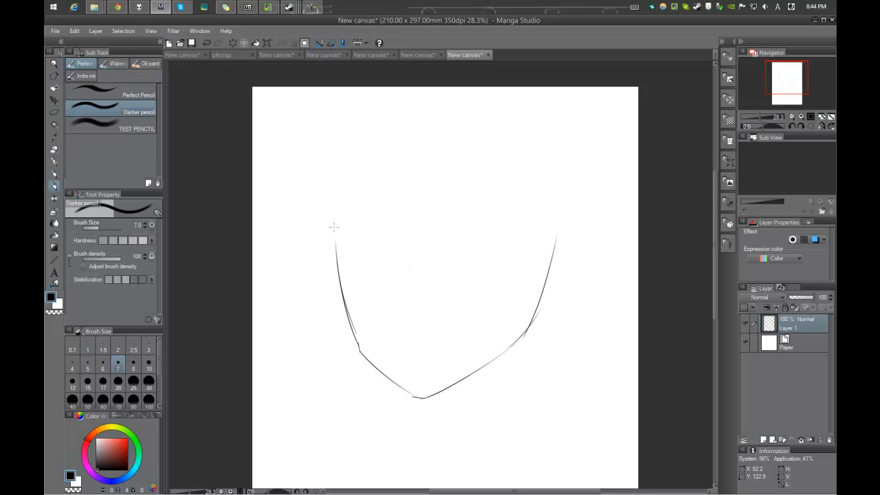
Step: Sketch hair strands along the left side of the face and a long bang line up to the parting
drag(335, 229, 317, 350)
drag(365, 314, 385, 325)
mouse_move(340, 357)
mouse_down()
mouse_move(337, 221)
mouse_move(305, 279)
mouse_up()
drag(293, 304, 349, 173)
mouse_move(424, 165)
mouse_down()
mouse_move(441, 170)
mouse_move(390, 328)
mouse_move(417, 222)
mouse_move(356, 283)
mouse_up()
drag(447, 280, 404, 294)
drag(449, 198, 453, 174)
mouse_move(458, 165)
mouse_down()
mouse_move(525, 321)
mouse_move(481, 209)
mouse_up()
Step: Sketch the bang sweeping down from the parting and several overlapping hair strands on the right side of the face
drag(483, 202, 524, 339)
drag(545, 348, 496, 320)
mouse_move(480, 267)
mouse_down()
mouse_move(504, 373)
mouse_move(491, 296)
mouse_up()
mouse_move(498, 268)
mouse_down()
mouse_move(496, 358)
mouse_move(520, 253)
mouse_up()
drag(511, 201, 508, 196)
mouse_move(521, 253)
mouse_down()
mouse_move(523, 287)
mouse_move(570, 358)
mouse_up()
drag(558, 349, 532, 313)
drag(525, 305, 520, 378)
drag(520, 382, 518, 349)
drag(522, 275, 518, 377)
drag(492, 341, 522, 317)
Step: Sketch the neck, collar and shoulder lines below the chin
mouse_move(470, 295)
mouse_down()
mouse_move(494, 376)
mouse_move(494, 321)
mouse_move(497, 357)
mouse_up()
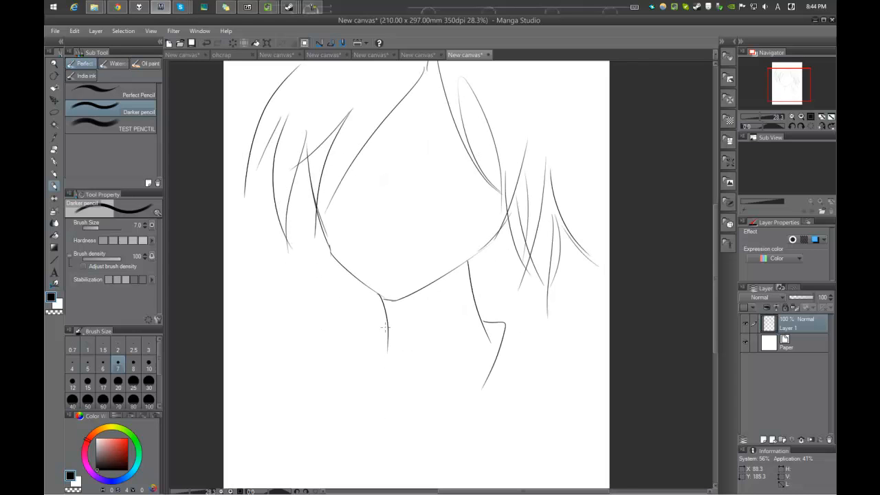
mouse_move(504, 323)
mouse_down()
mouse_move(576, 354)
mouse_move(556, 310)
mouse_up()
drag(403, 318, 317, 370)
drag(411, 229, 395, 295)
Step: Sketch the upper and lower lids of the right eye and short curved marks for the left eye
scroll(437, 222, up, 3)
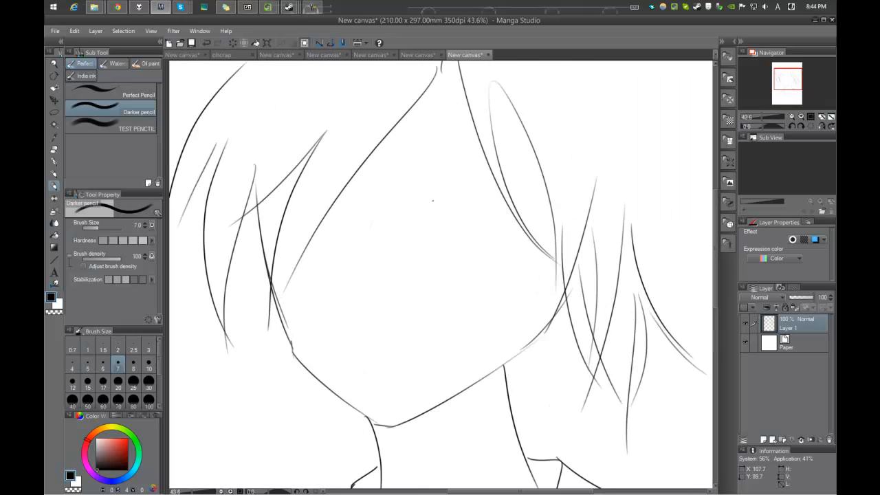
key(ctrl+z)
scroll(447, 206, up, 3)
drag(414, 216, 546, 215)
key(ctrl+z)
mouse_move(437, 198)
mouse_down()
mouse_move(560, 238)
mouse_move(506, 276)
mouse_up()
scroll(475, 282, down, 5)
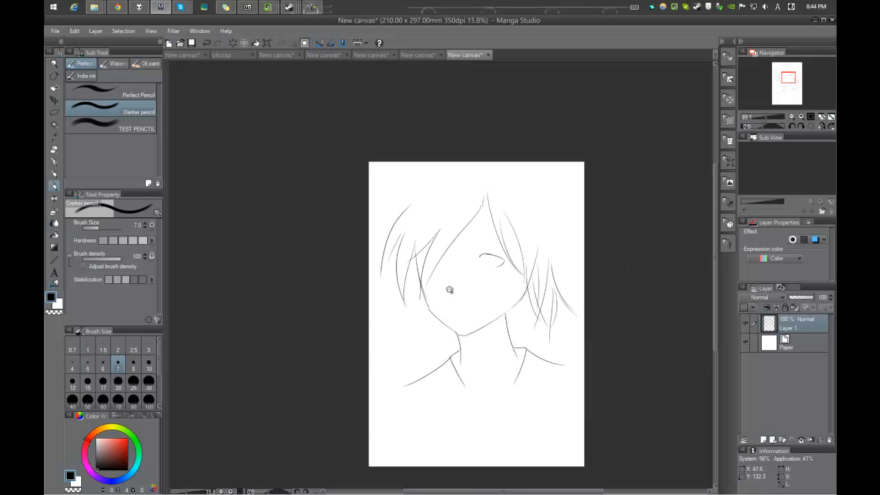
scroll(488, 273, up, 3)
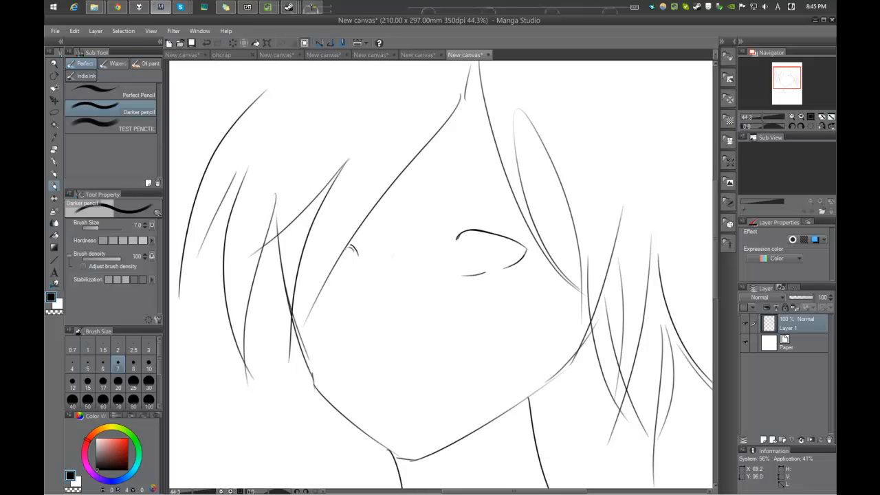
scroll(527, 242, up, 3)
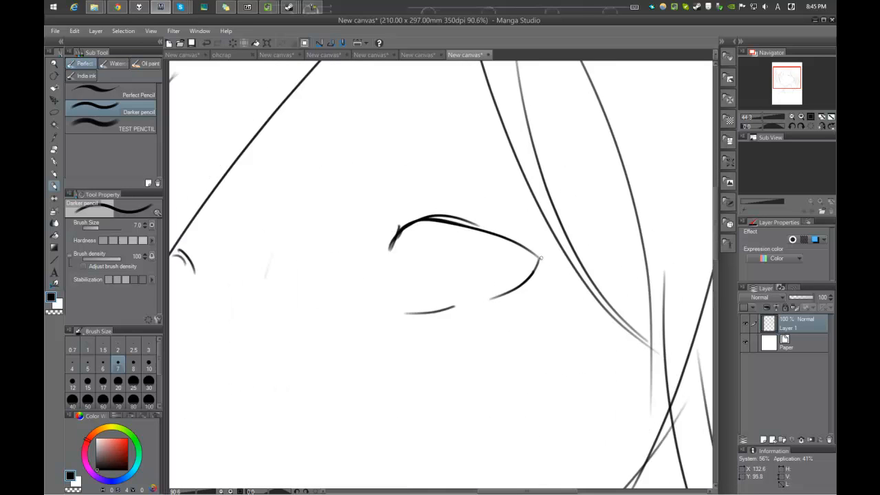
Step: Thicken the right eye's upper lid and extend it into a pointed outer corner with repeated strokes
mouse_move(551, 253)
mouse_down()
mouse_move(419, 221)
mouse_move(535, 275)
mouse_move(466, 213)
mouse_move(591, 251)
mouse_up()
key(ctrl+z)
scroll(481, 233, up, 3)
mouse_move(554, 222)
mouse_down()
mouse_move(626, 274)
mouse_move(588, 313)
mouse_up()
drag(619, 274, 578, 311)
scroll(598, 282, down, 5)
scroll(599, 279, up, 3)
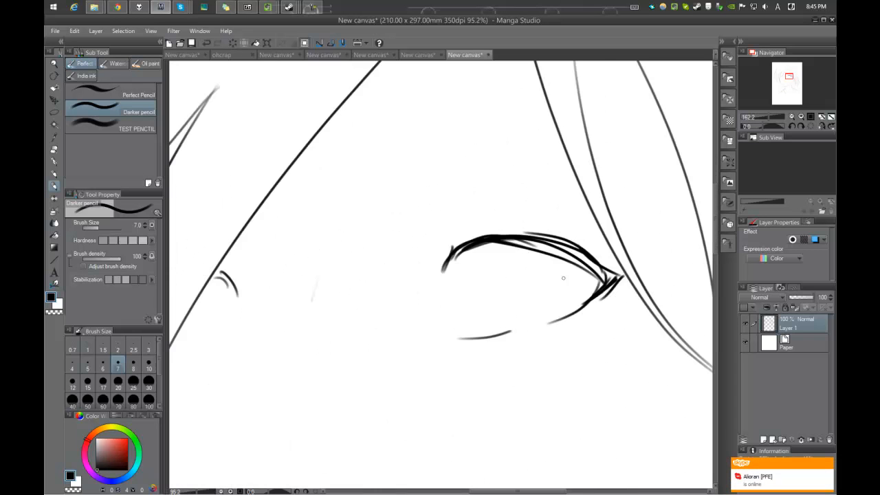
Step: Draw the iris, pupil and small highlight outlines inside the right eye
scroll(527, 227, up, 2)
mouse_move(479, 232)
mouse_down()
mouse_move(458, 288)
mouse_move(576, 255)
mouse_move(499, 272)
mouse_move(506, 288)
mouse_move(479, 291)
mouse_up()
scroll(525, 265, down, 4)
scroll(522, 277, up, 3)
key(ctrl+z)
drag(555, 284, 563, 312)
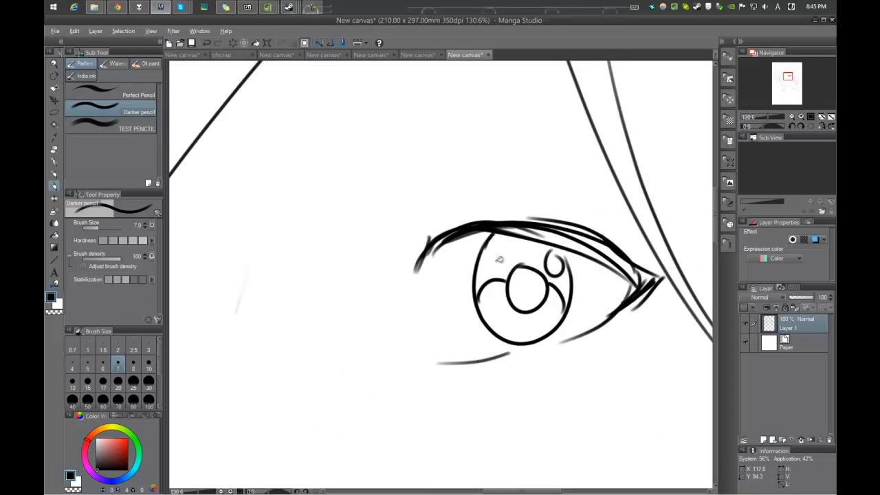
Step: Fill the upper iris and pupil of the right eye with solid black, and darken the gaps in its upper lid
click(499, 259)
scroll(541, 265, up, 2)
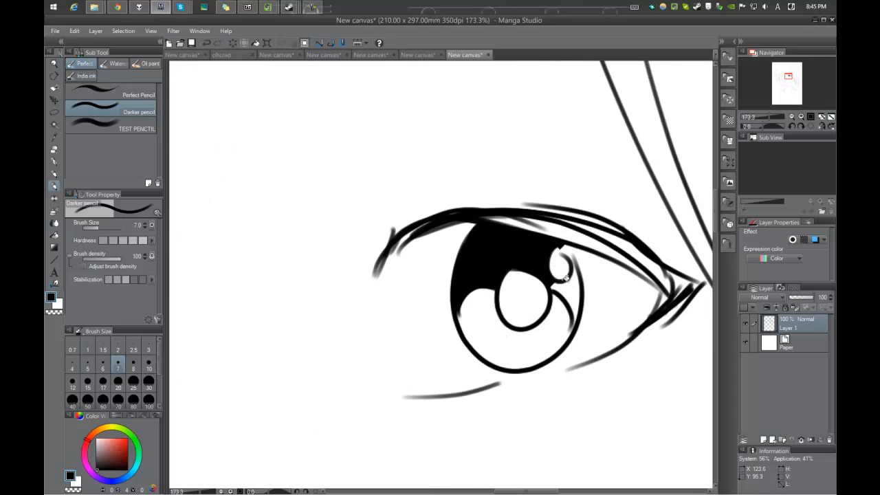
click(513, 296)
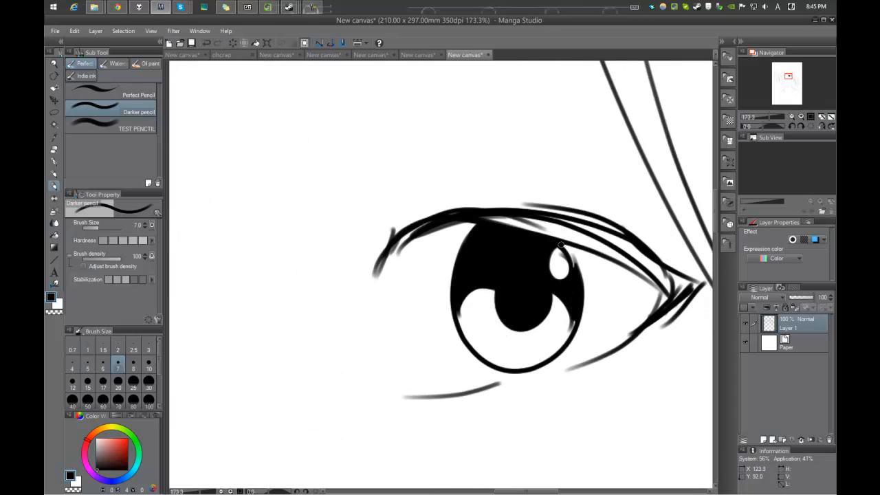
scroll(520, 303, down, 10)
scroll(520, 302, down, 2)
scroll(481, 328, up, 8)
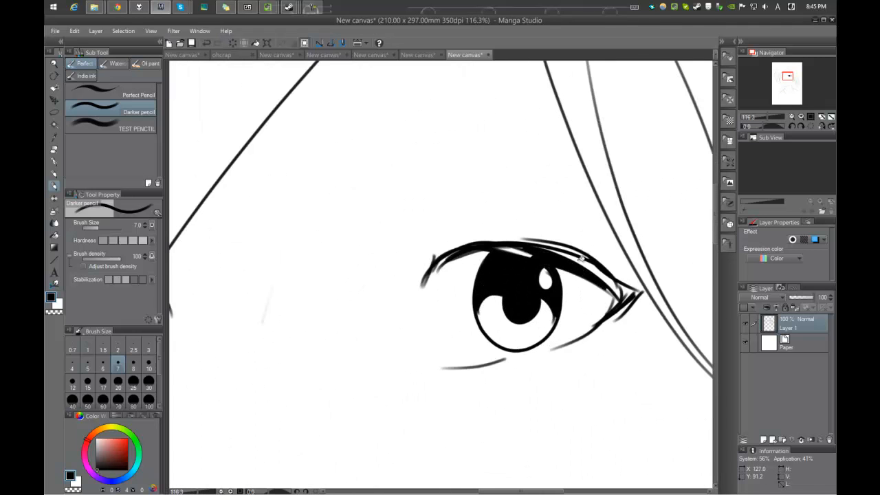
mouse_move(603, 246)
mouse_down()
mouse_move(509, 185)
mouse_move(481, 180)
mouse_move(567, 180)
mouse_move(477, 214)
mouse_move(534, 216)
mouse_move(542, 227)
mouse_up()
mouse_move(468, 199)
mouse_down()
mouse_move(472, 251)
mouse_move(474, 243)
mouse_up()
Step: Switch to the G-pen and enable pen pressure for brush size, undoing the test strokes made beside the eye
key(p)
drag(418, 239, 436, 217)
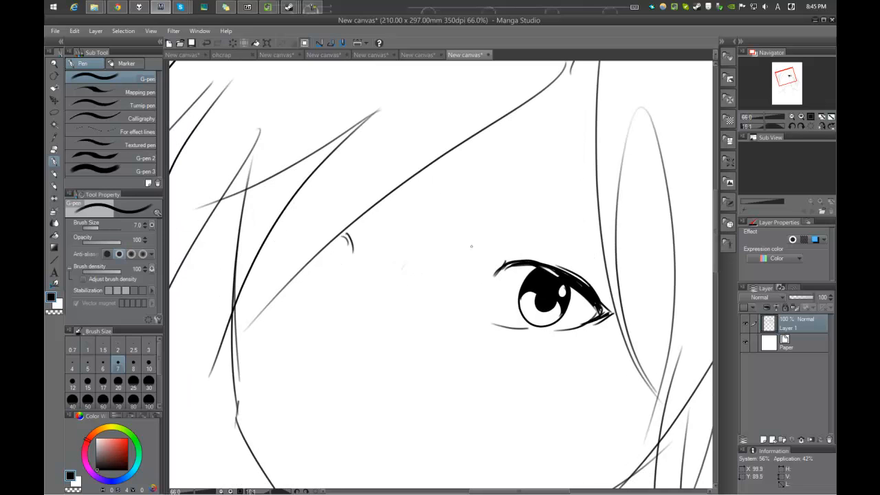
key(ctrl+z)
click(152, 226)
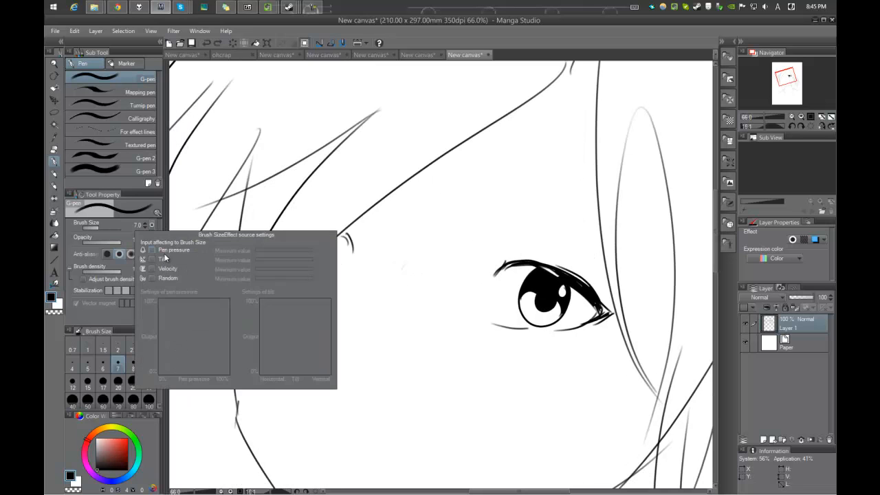
drag(430, 260, 539, 253)
key(ctrl+z)
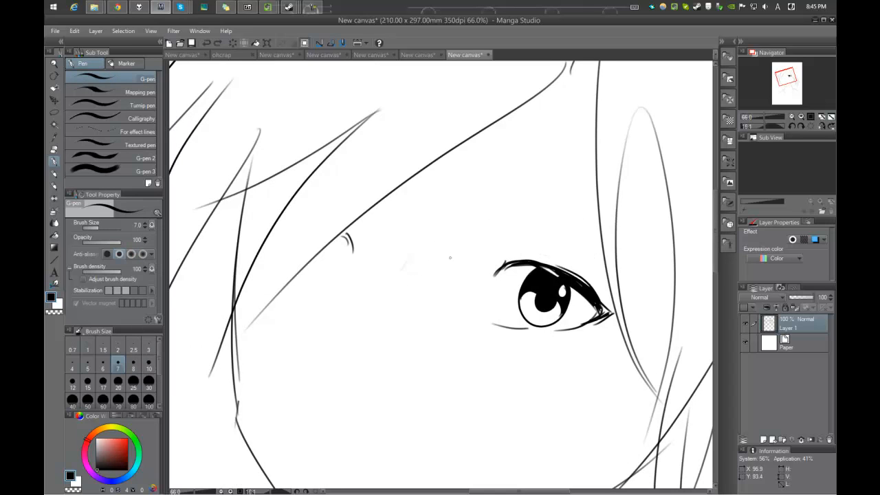
Step: Draw the left eye's upper lid, outer corner and lower lid with thin G-pen lines
scroll(462, 269, up, 2)
mouse_move(549, 323)
mouse_down()
mouse_move(493, 287)
mouse_move(473, 223)
mouse_up()
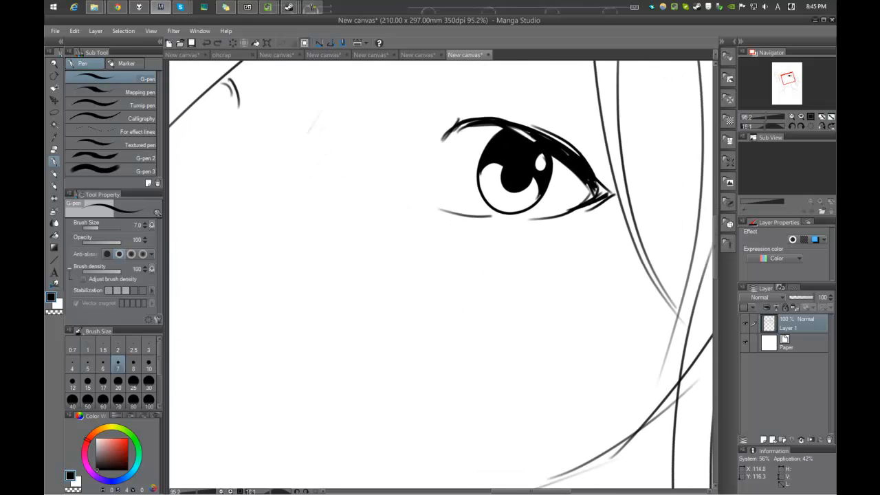
drag(363, 143, 505, 213)
drag(376, 219, 397, 224)
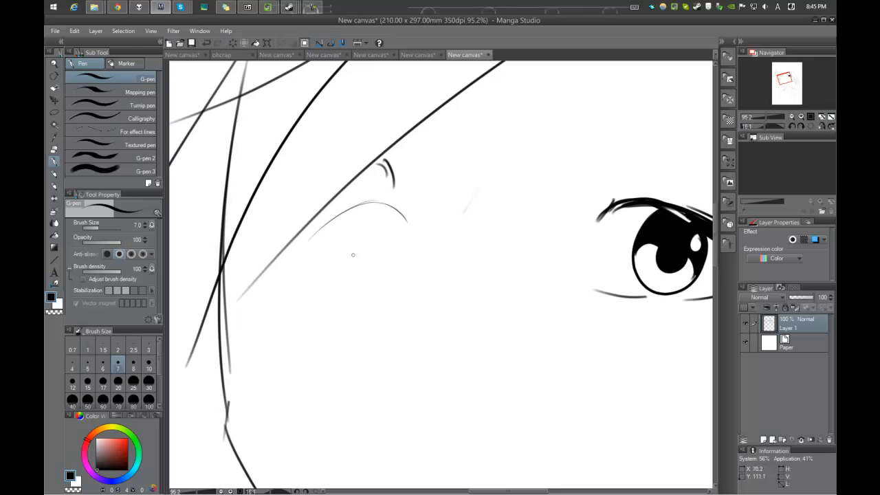
scroll(342, 243, down, 3)
scroll(351, 199, up, 3)
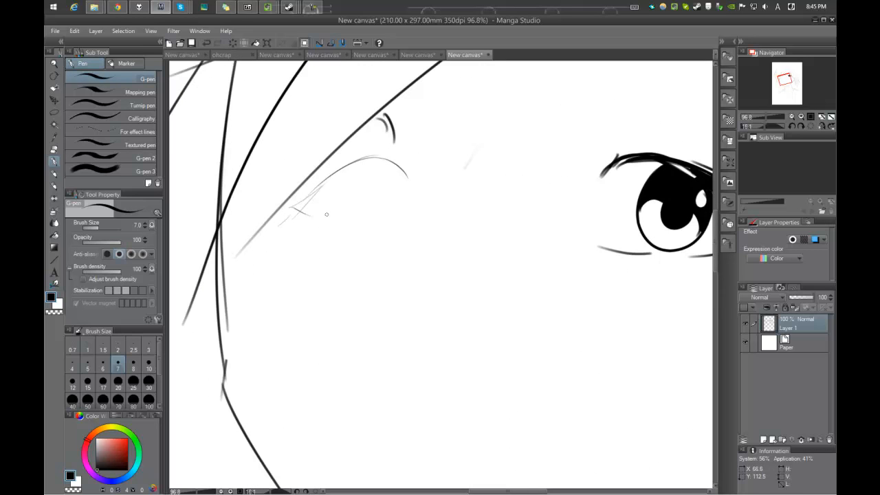
scroll(359, 226, down, 3)
scroll(371, 223, up, 3)
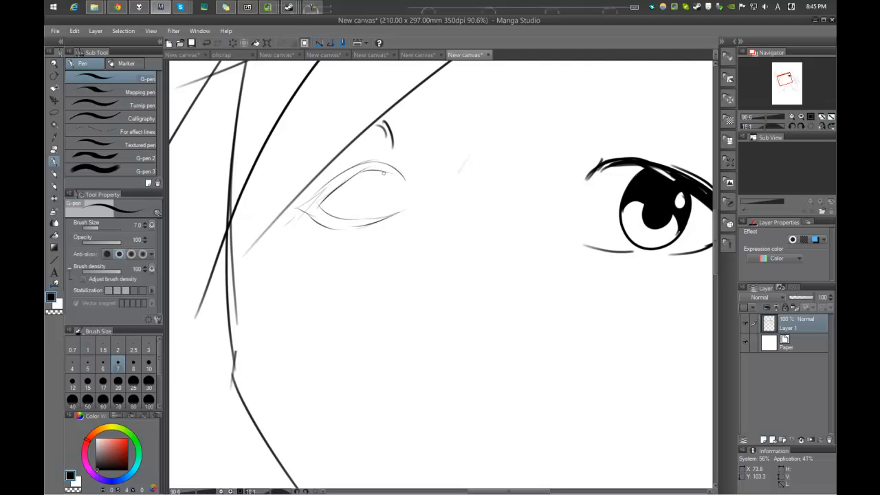
Step: Add an iris with a small highlight to the left eye and build up a thick black upper lid
drag(374, 172, 323, 220)
scroll(314, 202, up, 5)
scroll(331, 209, down, 2)
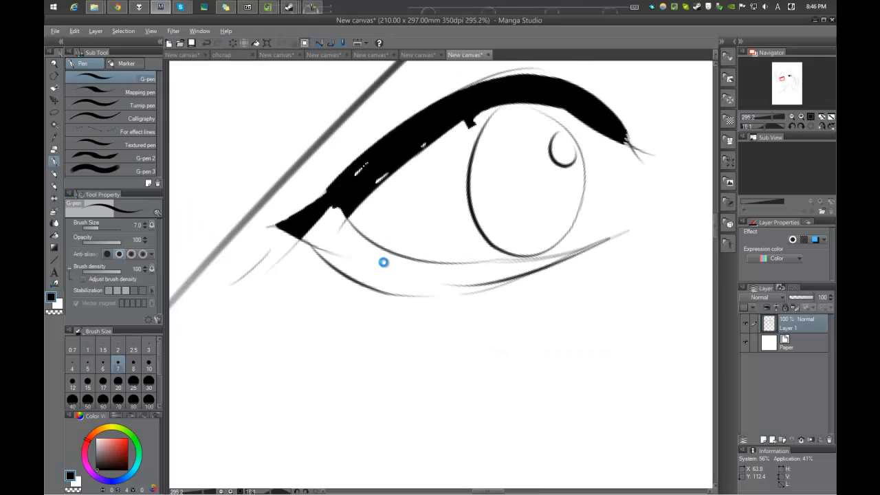
scroll(440, 227, down, 10)
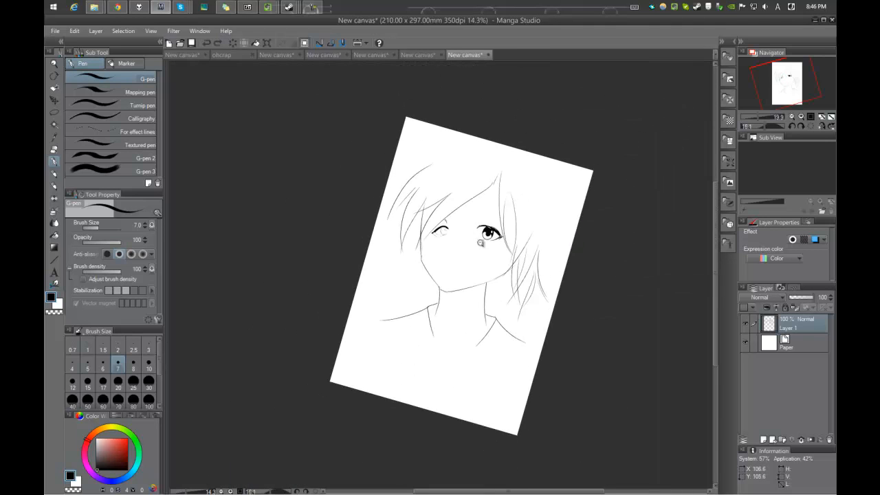
Step: Erase the left eye along with the nearby hair strands and upper cheek line using the Hard eraser
scroll(473, 240, up, 4)
key(e)
drag(405, 172, 378, 185)
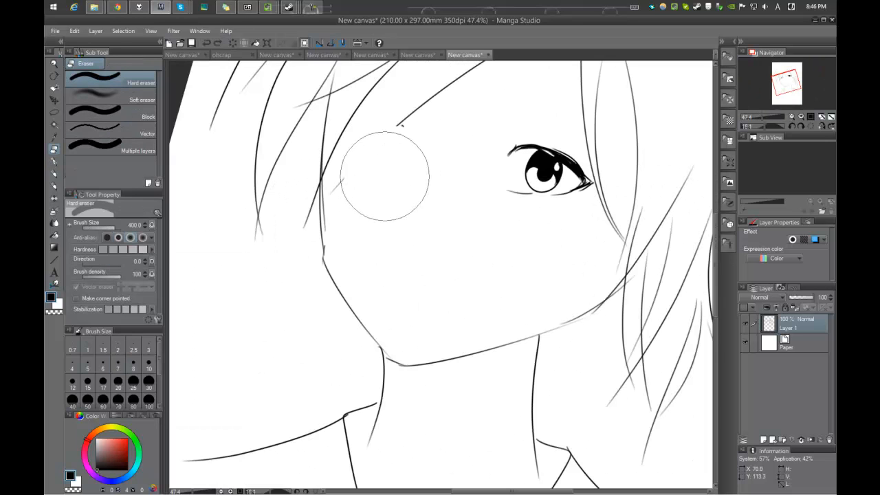
scroll(417, 207, down, 5)
scroll(421, 204, up, 3)
mouse_move(422, 205)
mouse_down()
mouse_move(361, 299)
mouse_move(369, 255)
mouse_up()
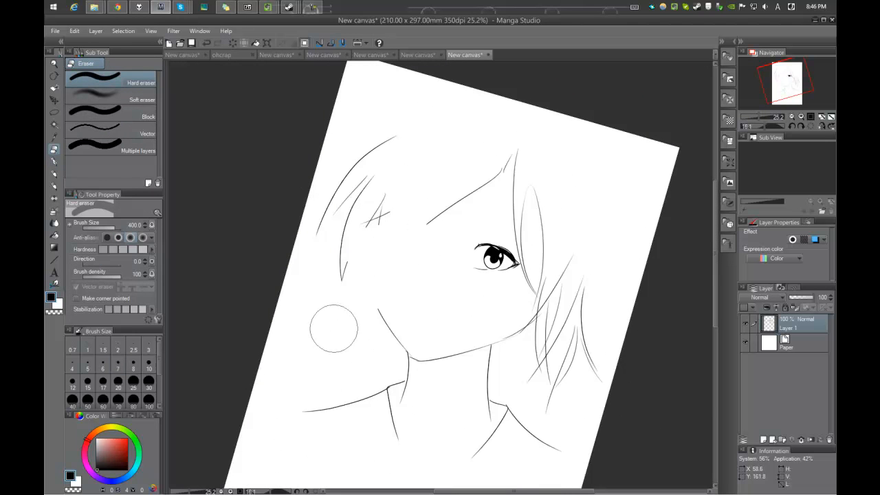
Step: Switch to the G-pen and draw two long curved bang strands from the hair parting down beside the eye
key(p)
click(154, 242)
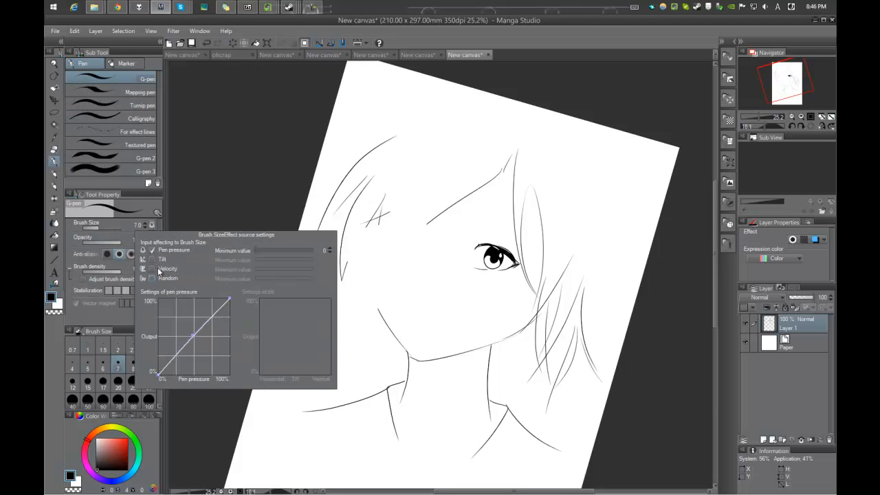
drag(504, 179, 430, 283)
drag(428, 241, 420, 307)
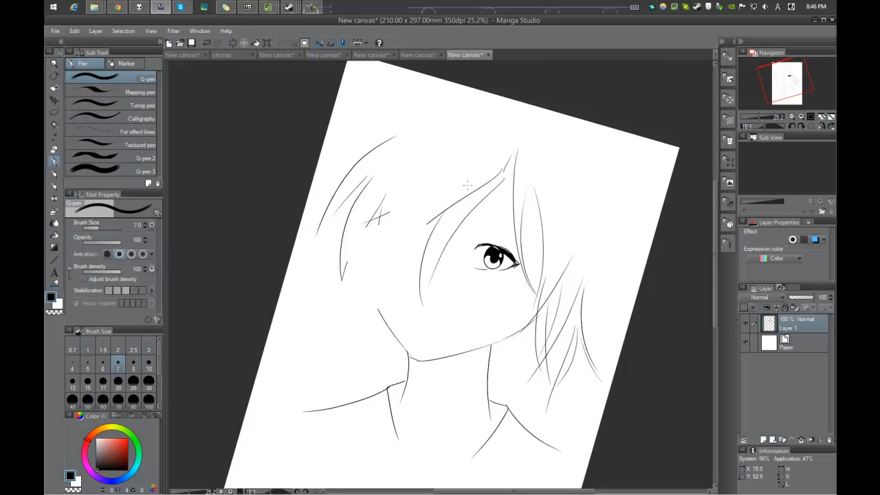
Step: Draw the side hair with a long strand from the fringe and several tapering strands down the left side of the face
drag(427, 222, 352, 336)
drag(383, 231, 345, 348)
drag(369, 250, 343, 362)
drag(350, 254, 351, 372)
mouse_move(379, 321)
mouse_down()
mouse_move(399, 317)
mouse_move(358, 392)
mouse_up()
drag(369, 303, 354, 409)
drag(483, 236, 417, 216)
drag(497, 183, 504, 254)
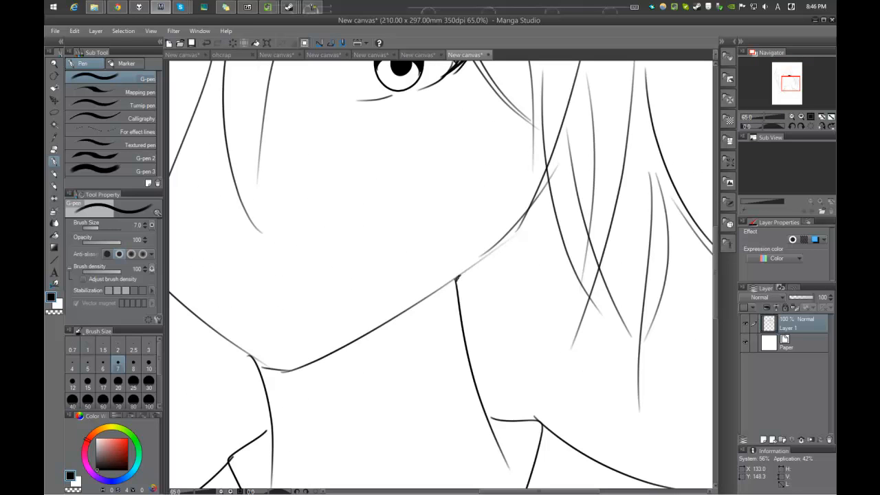
Step: Reinforce the right jawline from the neck corner up to the cheek, undoing one stray stroke
drag(459, 280, 515, 226)
scroll(515, 221, down, 3)
scroll(516, 221, up, 3)
drag(473, 297, 520, 231)
scroll(516, 214, down, 3)
scroll(516, 240, up, 3)
key(ctrl+z)
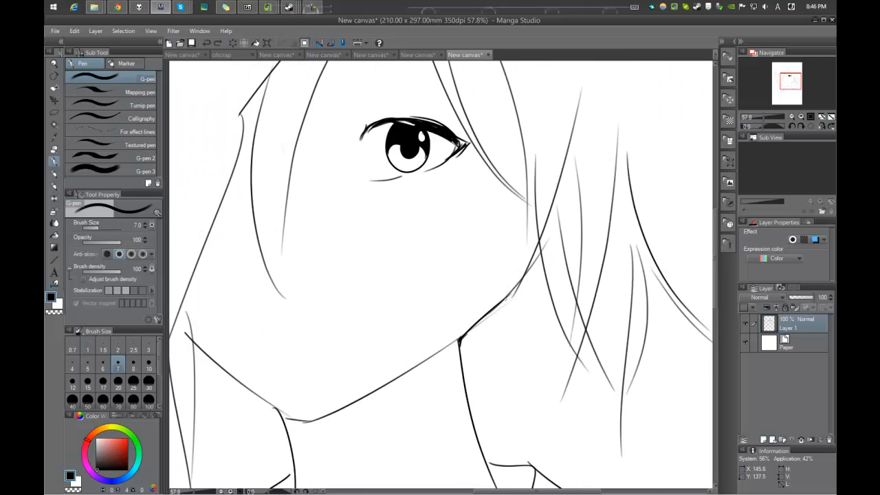
drag(506, 299, 530, 191)
Step: Add hair strands along the right cheek and short strands beside the left side of the neck
scroll(502, 222, down, 1)
scroll(502, 222, down, 3)
scroll(495, 282, up, 2)
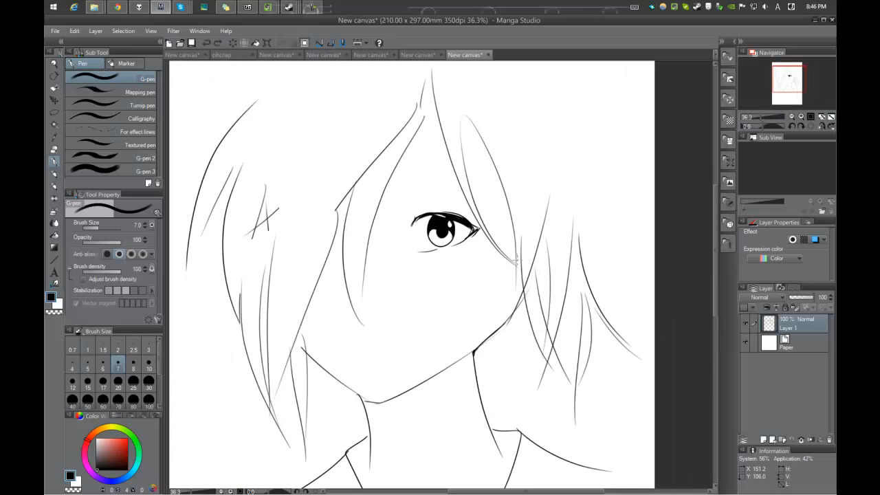
scroll(494, 286, down, 3)
scroll(502, 288, up, 2)
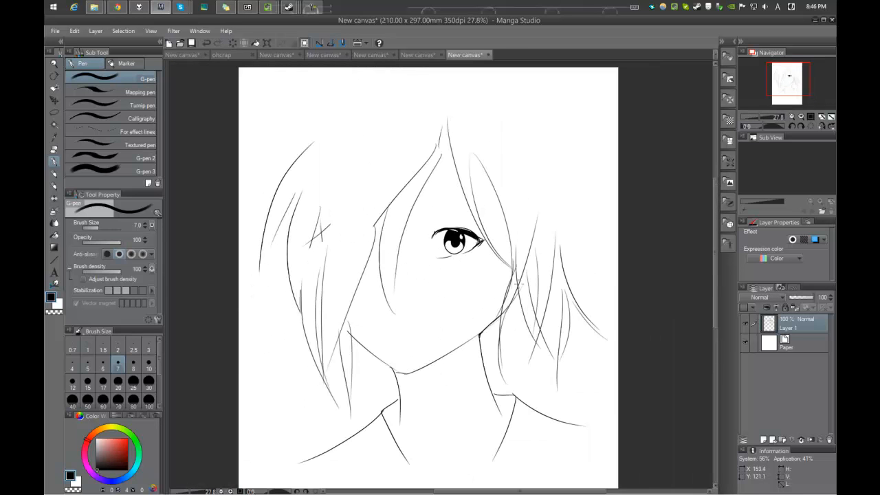
drag(500, 332, 522, 282)
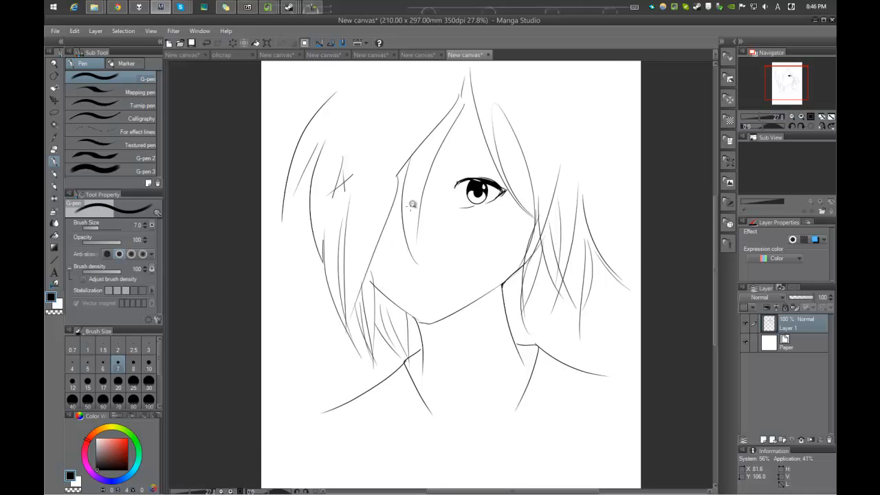
scroll(399, 224, down, 3)
scroll(433, 144, up, 2)
key(ctrl+z)
Step: Erase the cross mark in the hair and the middle of the left bang strands with the Hard eraser
key(e)
mouse_move(439, 128)
mouse_down()
mouse_move(419, 190)
mouse_move(371, 165)
mouse_up()
drag(410, 105, 404, 187)
Step: Switch to the Darker pencil and redraw the bangs between the parting and the eye, undoing the unwanted strokes
key(b)
mouse_move(454, 198)
mouse_down()
mouse_move(432, 280)
mouse_move(434, 317)
mouse_move(436, 300)
mouse_up()
key(ctrl+z)
key(ctrl+z)
drag(489, 173, 440, 269)
key(ctrl+z)
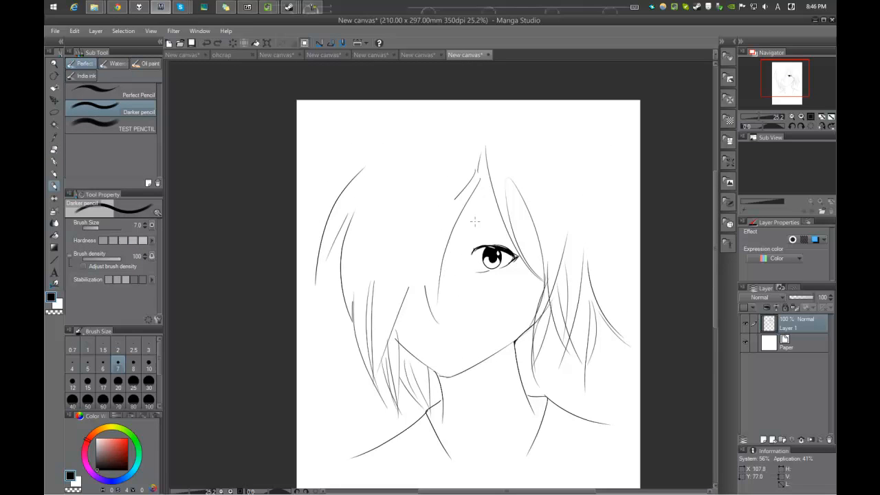
drag(486, 177, 440, 284)
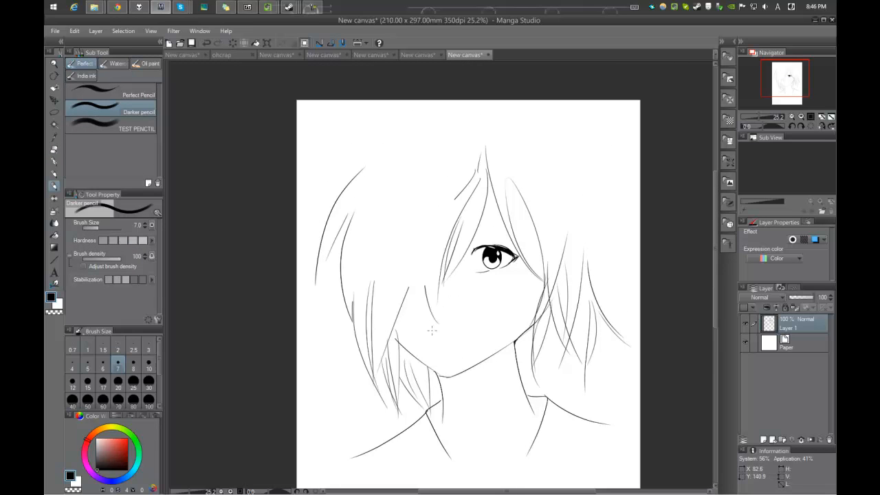
Step: Fill the left side of the hair with more tapering Darker pencil strands
mouse_move(427, 229)
mouse_down()
mouse_move(424, 319)
mouse_move(440, 342)
mouse_up()
drag(404, 243, 386, 274)
drag(377, 250, 362, 298)
drag(377, 209, 359, 304)
ctrl+click(368, 179)
Step: Draw the curved outline of the top of the head with loose strands on both sides of the parting
mouse_move(342, 191)
mouse_down()
mouse_move(472, 121)
mouse_move(488, 155)
mouse_up()
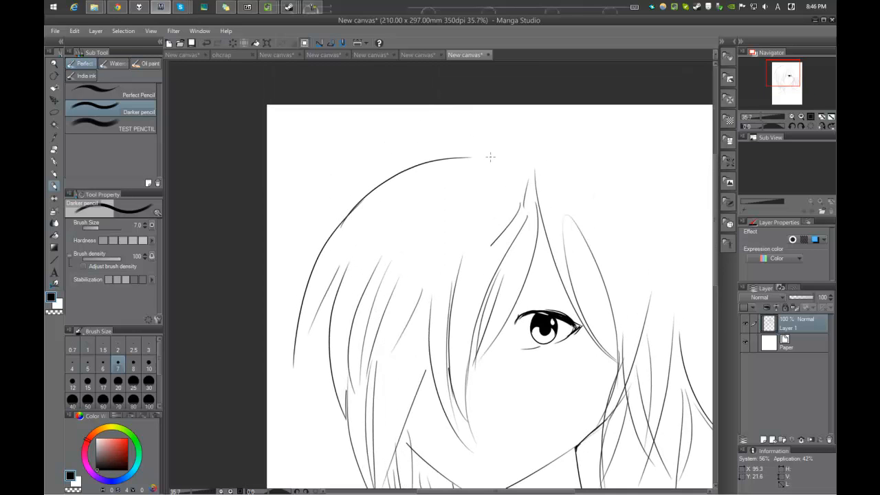
drag(471, 126, 375, 156)
drag(313, 188, 419, 145)
drag(414, 152, 340, 206)
drag(320, 236, 386, 172)
scroll(468, 169, down, 3)
mouse_move(463, 173)
mouse_down()
mouse_move(417, 168)
mouse_move(515, 206)
mouse_up()
scroll(474, 156, up, 1)
key(ctrl+z)
mouse_move(428, 143)
mouse_down()
mouse_move(519, 246)
mouse_move(487, 203)
mouse_move(544, 232)
mouse_move(513, 266)
mouse_up()
Step: Enlarge the Darker pencil to thicken the eye's outer corner, and touch up the lines with the transparent colour
scroll(441, 200, up, 10)
key(bracketright)
key(bracketright)
key(bracketright)
key(bracketright)
drag(543, 240, 495, 275)
mouse_move(526, 223)
mouse_down()
mouse_move(529, 238)
mouse_move(478, 277)
mouse_up()
key(c)
drag(355, 192, 324, 222)
mouse_move(376, 145)
mouse_down()
mouse_move(332, 176)
mouse_move(234, 192)
mouse_up()
mouse_move(400, 178)
mouse_down()
mouse_move(428, 179)
mouse_move(395, 148)
mouse_move(436, 188)
mouse_move(427, 186)
mouse_up()
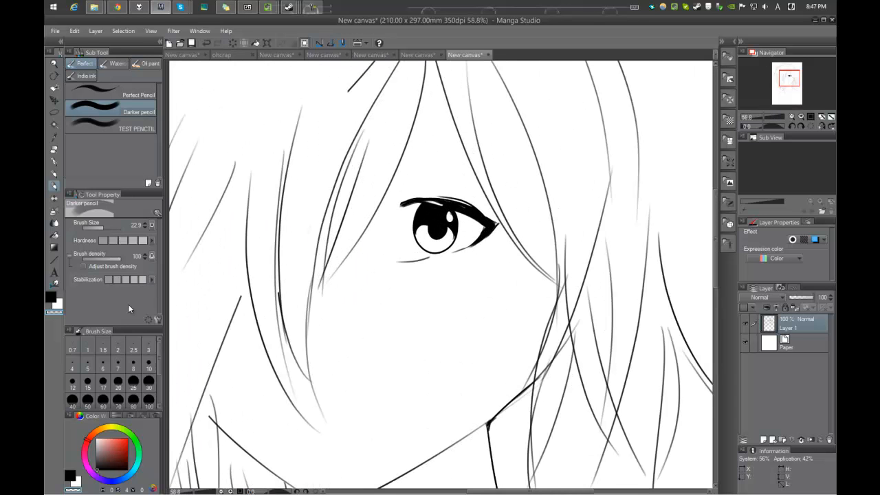
Step: Return to black and use a G-pen of about size 19.7 to thicken the upper lid and extend its inner corner
click(52, 297)
key(p)
drag(466, 206, 514, 199)
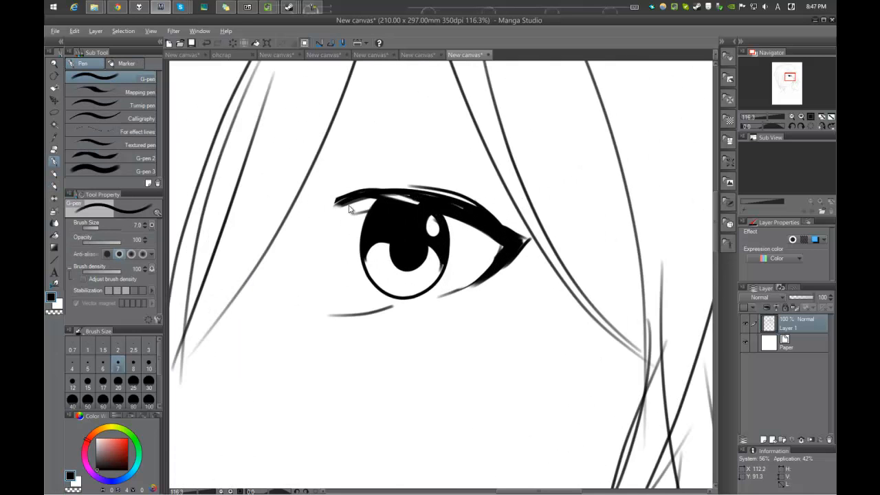
drag(354, 214, 436, 206)
mouse_move(487, 225)
mouse_down()
mouse_move(377, 197)
mouse_move(303, 231)
mouse_up()
drag(338, 204, 283, 264)
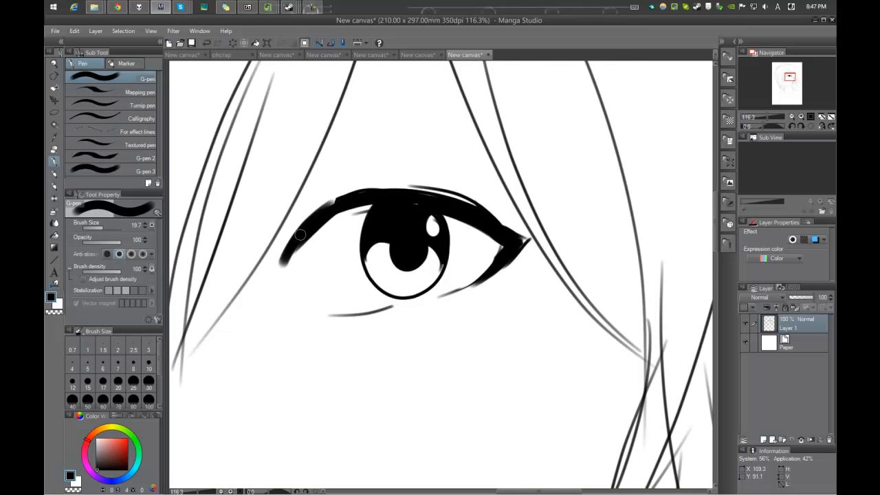
Step: Set the G-pen size to 7 and draw a long hair strand falling over the right shoulder
scroll(329, 205, down, 5)
key(bracketleft)
key(bracketleft)
key(bracketleft)
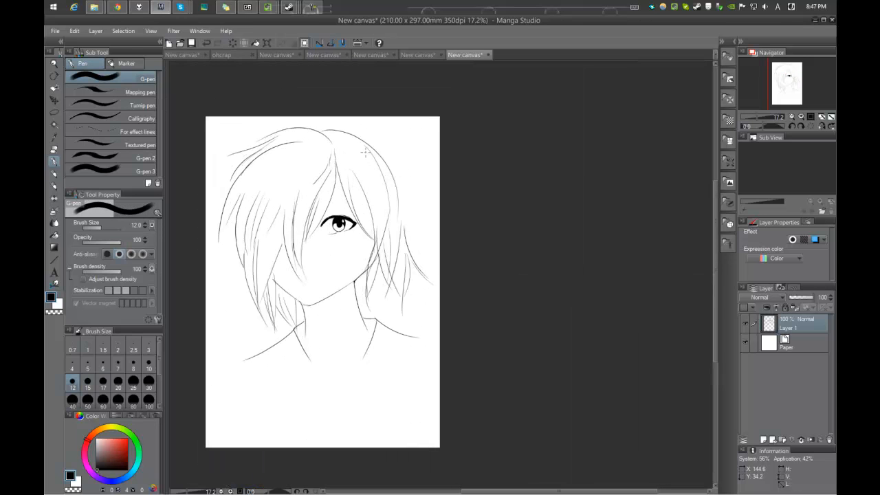
key(bracketleft)
key(bracketleft)
key(bracketleft)
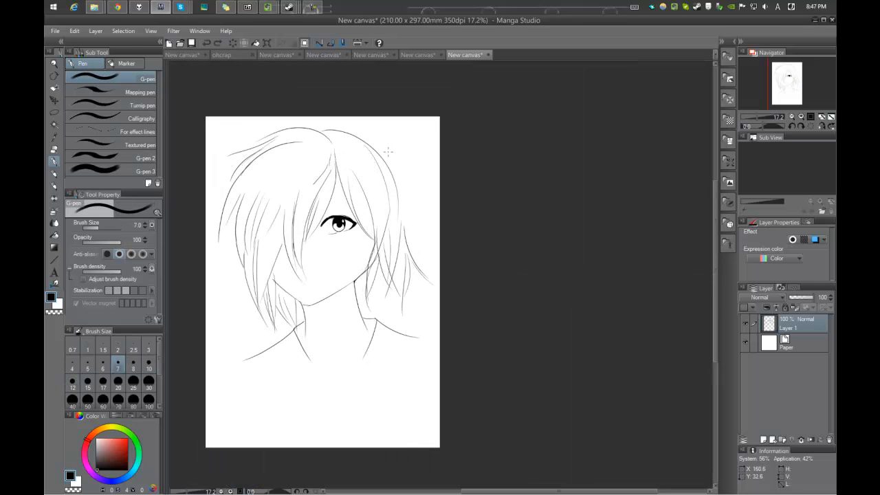
drag(391, 164, 412, 305)
drag(387, 283, 432, 271)
key(ctrl+z)
drag(449, 222, 466, 345)
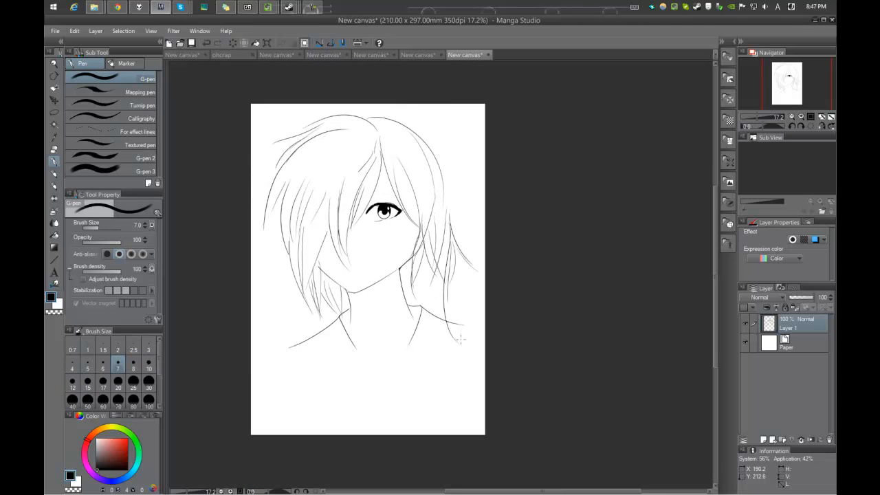
Step: Draw long locks of hair hanging over the chest on both sides of the neck
mouse_move(426, 274)
mouse_down()
mouse_move(446, 257)
mouse_move(436, 412)
mouse_move(445, 265)
mouse_up()
mouse_move(399, 291)
mouse_down()
mouse_move(431, 281)
mouse_move(401, 394)
mouse_up()
drag(405, 405, 380, 328)
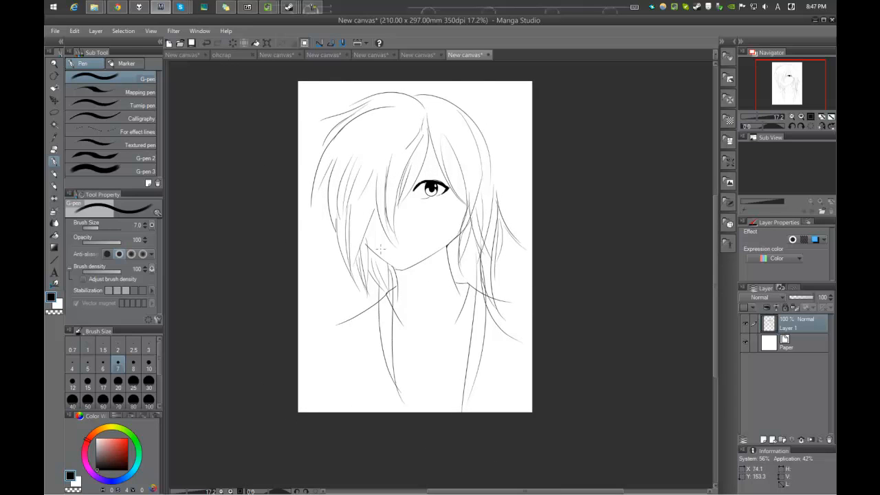
drag(374, 284, 375, 411)
drag(371, 411, 374, 262)
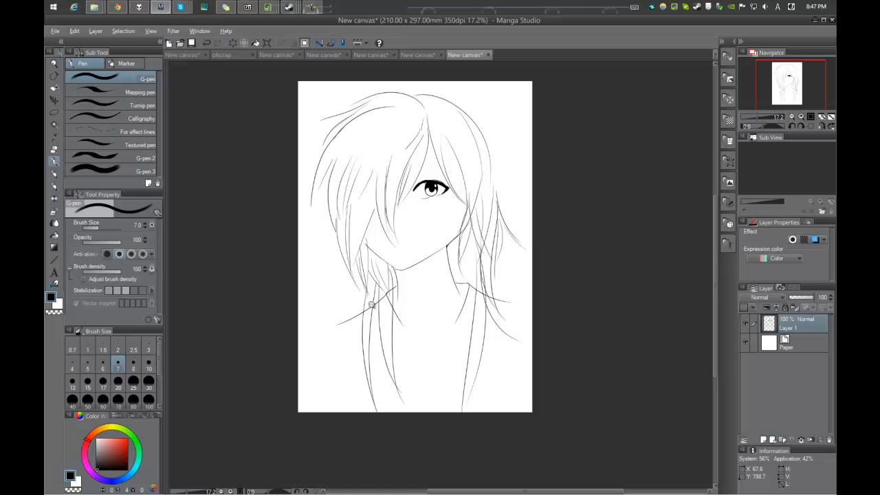
Step: Erase the left shoulder line where it crosses the outer long lock of hair using the Hard eraser
scroll(379, 298, up, 4)
key(e)
drag(359, 299, 359, 281)
drag(362, 314, 356, 326)
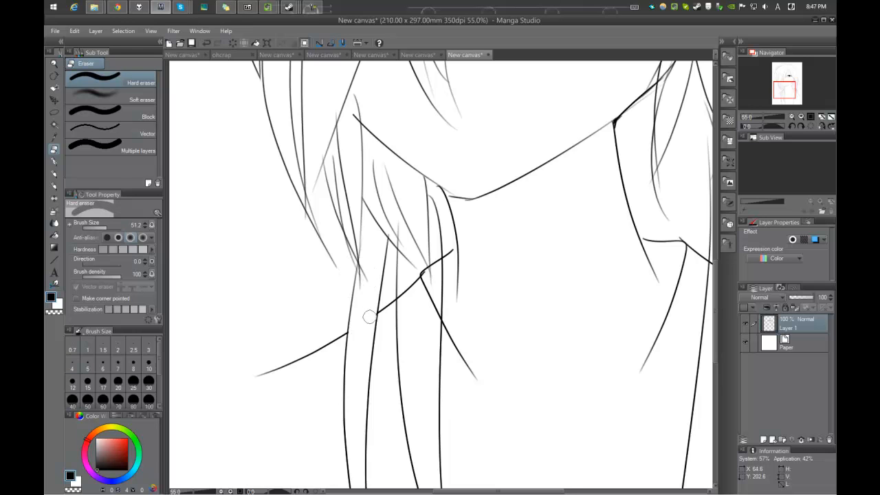
scroll(372, 315, up, 6)
mouse_move(386, 299)
mouse_down()
mouse_move(385, 271)
mouse_move(381, 339)
mouse_up()
mouse_move(264, 412)
mouse_down()
mouse_move(315, 324)
mouse_move(292, 369)
mouse_up()
Step: Trim the left shoulder line between the hanging locks so it ends cleanly at the hair strands, using a 20.4 Hard eraser
scroll(366, 262, down, 2)
scroll(475, 209, up, 2)
mouse_move(536, 165)
mouse_down()
mouse_move(507, 199)
mouse_move(477, 262)
mouse_up()
mouse_move(482, 222)
mouse_down()
mouse_move(538, 222)
mouse_move(585, 179)
mouse_move(595, 141)
mouse_up()
scroll(574, 161, down, 3)
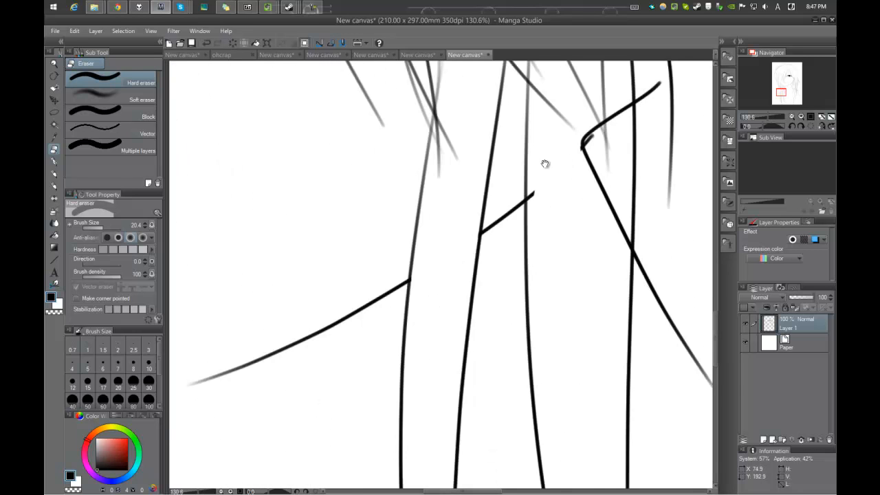
scroll(547, 163, down, 3)
scroll(509, 248, up, 4)
mouse_move(455, 255)
mouse_down()
mouse_move(461, 295)
mouse_move(458, 252)
mouse_move(454, 307)
mouse_up()
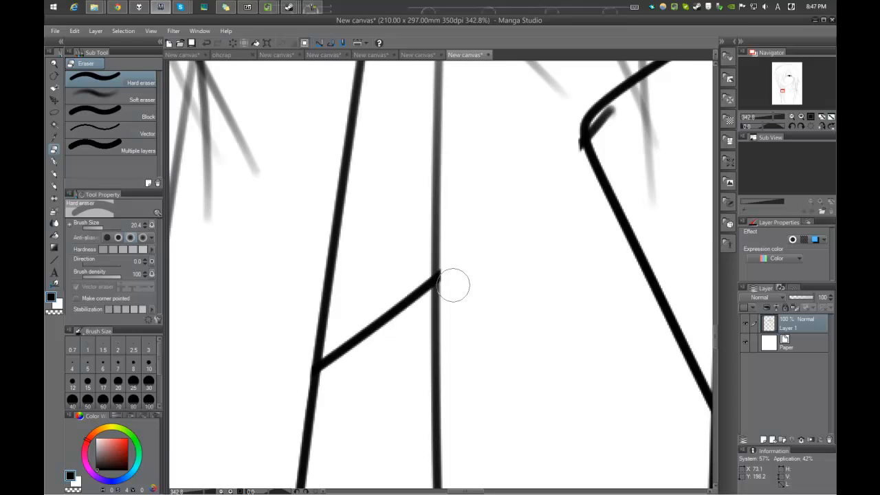
scroll(486, 234, down, 5)
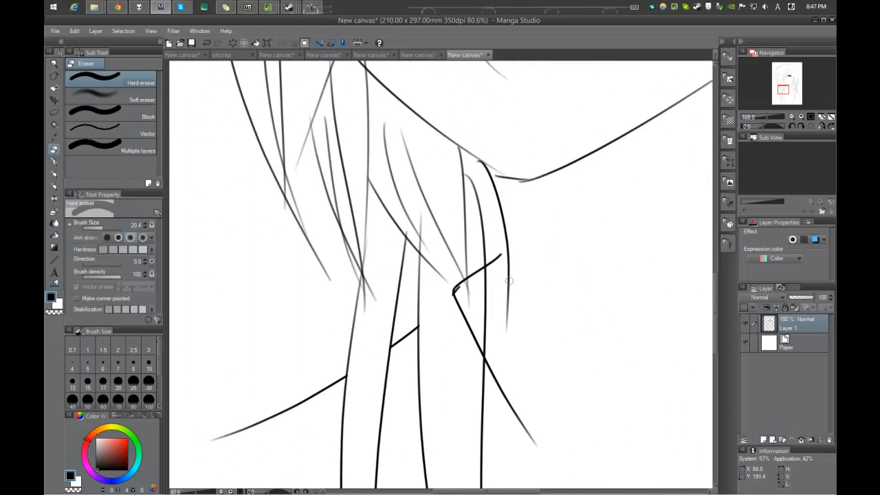
Step: Erase the collar lines and stray marks inside the inner left lock of hair
drag(461, 282, 456, 318)
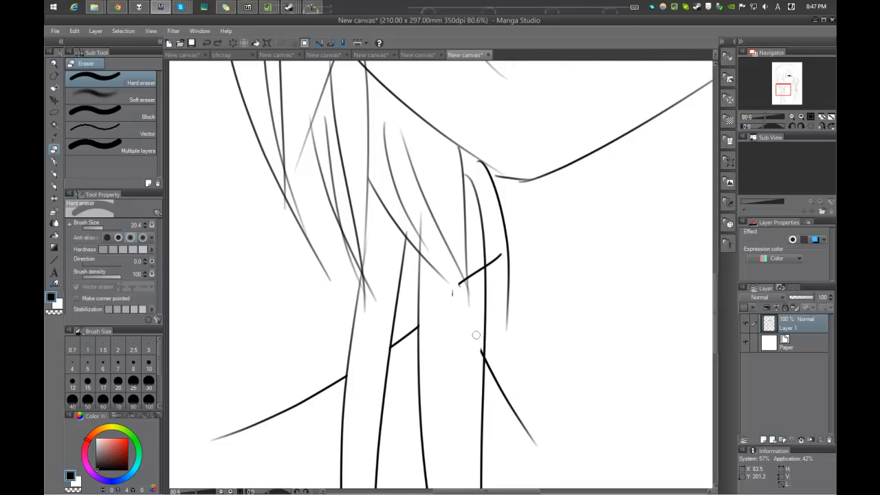
scroll(477, 357, up, 3)
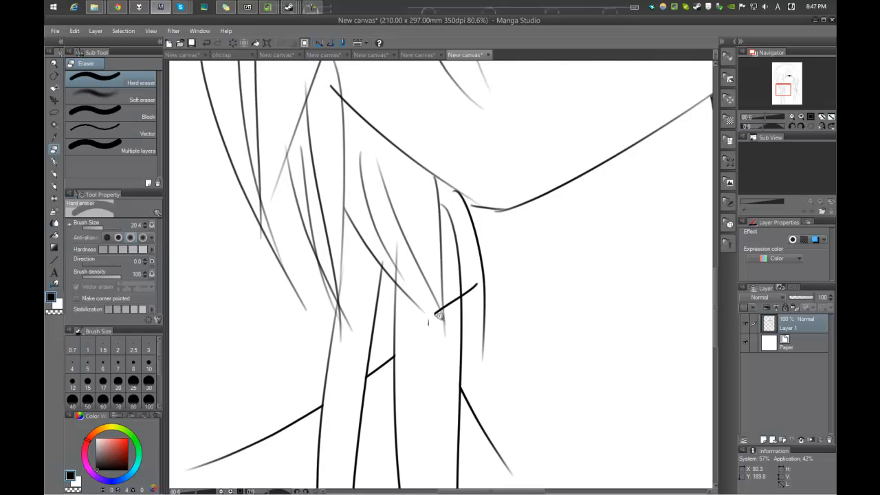
mouse_move(457, 305)
mouse_down()
mouse_move(444, 326)
mouse_move(467, 278)
mouse_up()
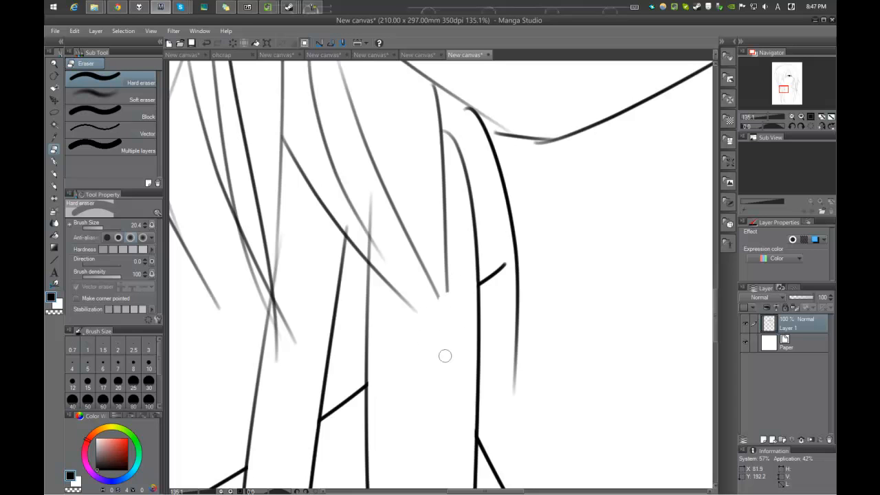
scroll(471, 295, down, 10)
drag(475, 275, 452, 259)
Step: Erase the right shoulder line and overlapping strand ends inside the right hanging lock
scroll(482, 288, up, 5)
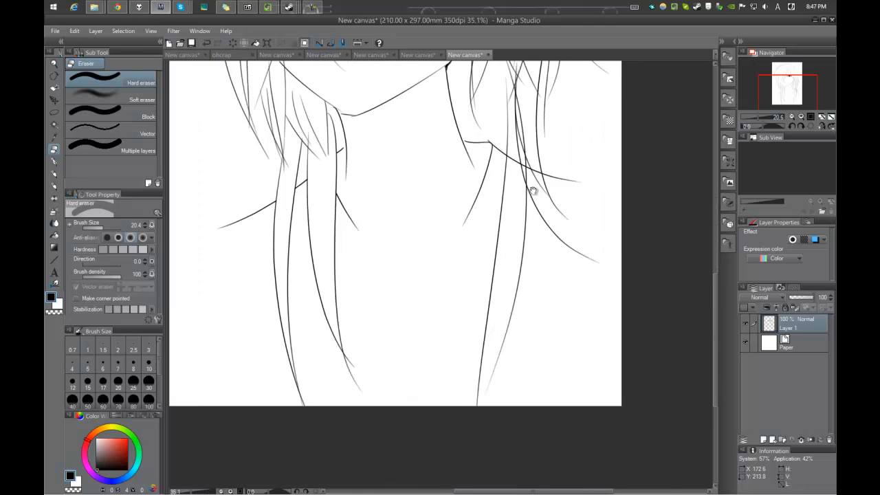
scroll(537, 215, up, 3)
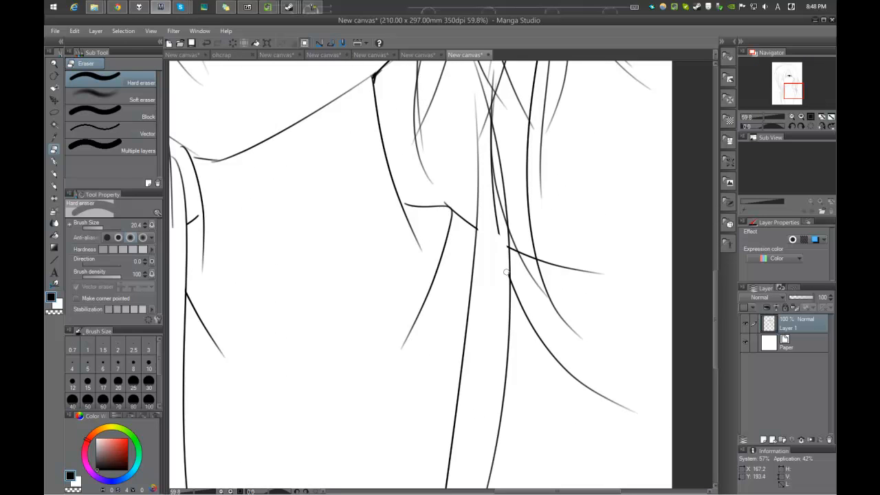
scroll(497, 230, down, 6)
scroll(462, 232, up, 1)
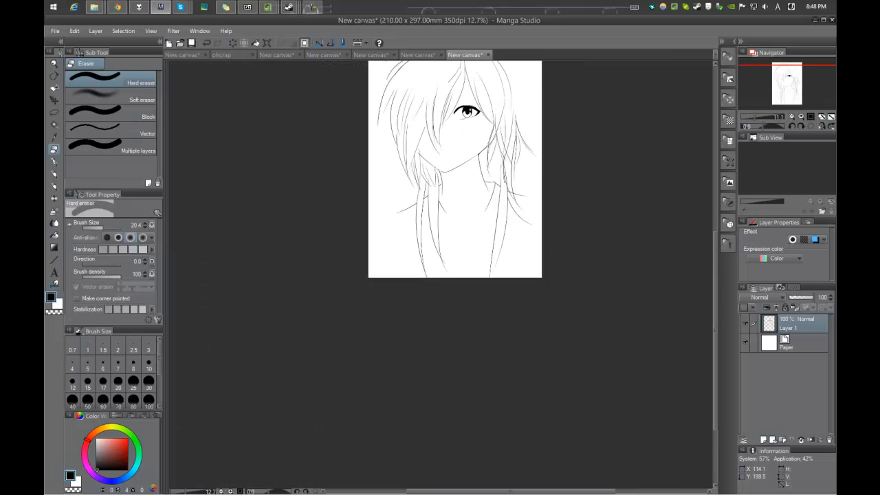
Step: Switch to the G-pen and draw short shading strokes on the neck and thin lines for the mouth and lower lip
key(p)
scroll(462, 232, up, 1)
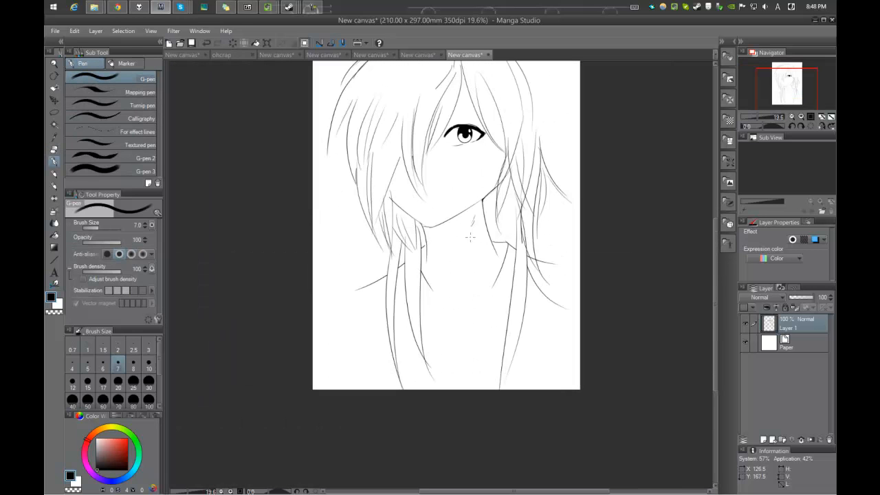
scroll(473, 223, up, 3)
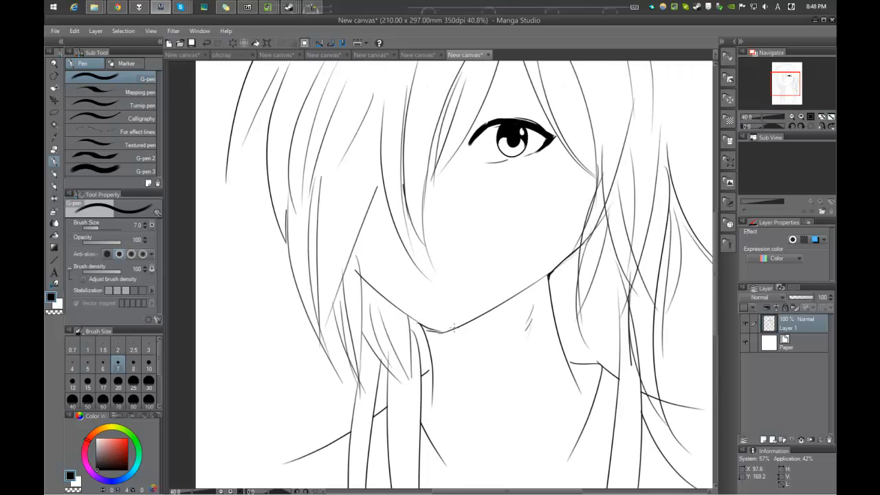
scroll(481, 238, up, 1)
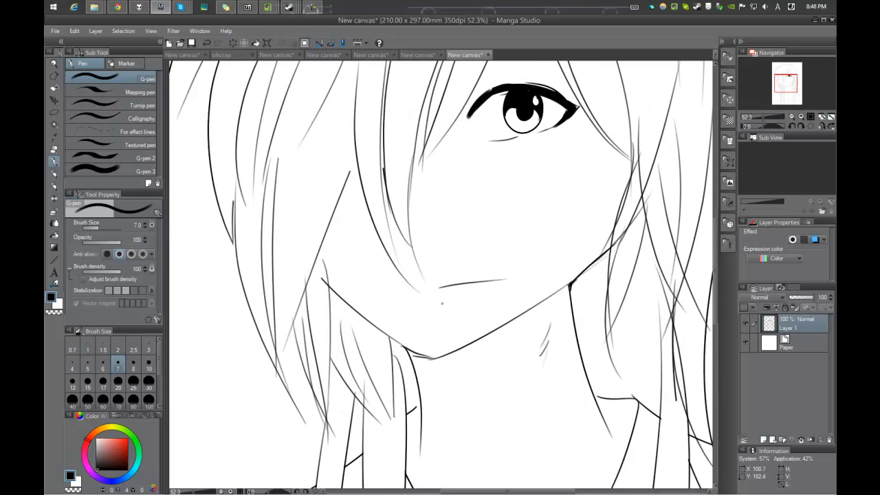
scroll(480, 234, down, 4)
scroll(477, 232, up, 6)
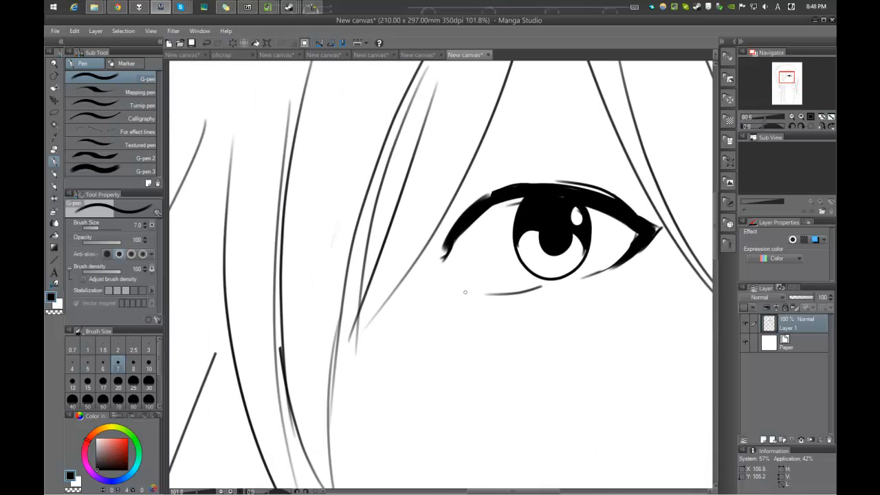
Step: Draw a small mole below the eye's inner corner and an eyebrow of short slanted strokes above the eye
scroll(464, 288, down, 5)
scroll(500, 230, up, 3)
scroll(558, 253, down, 4)
scroll(523, 207, up, 7)
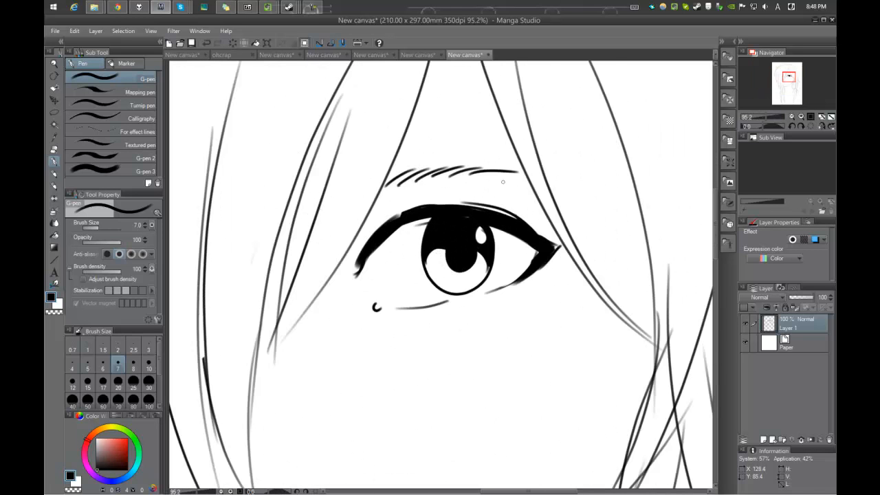
Step: Erase the eyebrow above the eye with the Hard eraser
scroll(520, 177, down, 6)
scroll(542, 155, up, 5)
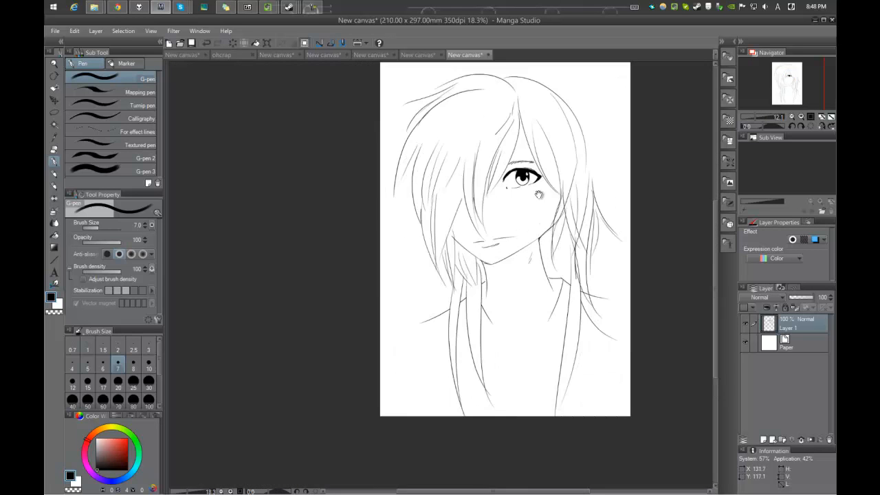
key(e)
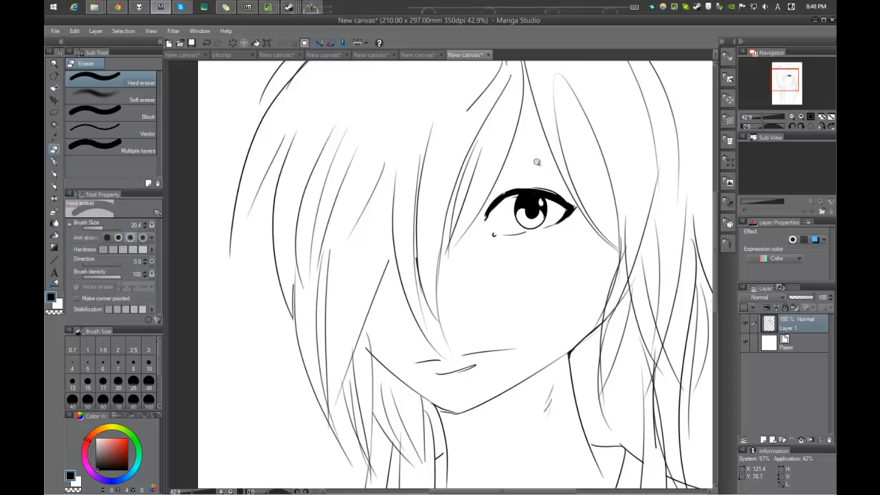
Step: Thicken the eye's upper lid line and extend it down to the inner corner with the G-pen at brush size 15.2
scroll(526, 169, down, 4)
scroll(523, 172, up, 4)
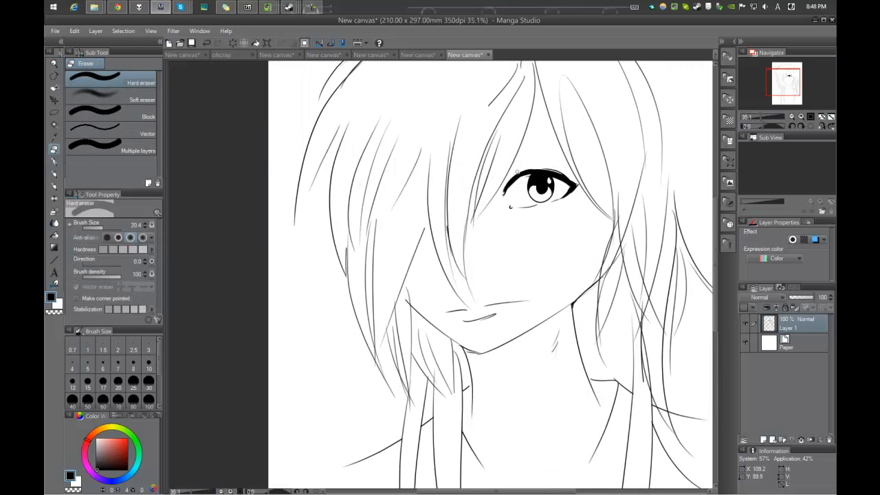
scroll(498, 196, down, 3)
scroll(526, 165, up, 4)
key(p)
scroll(523, 155, up, 1)
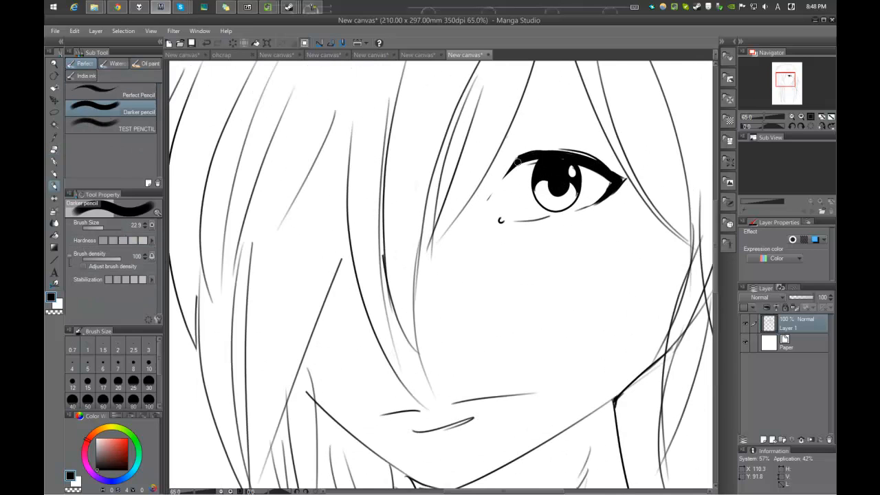
key(p)
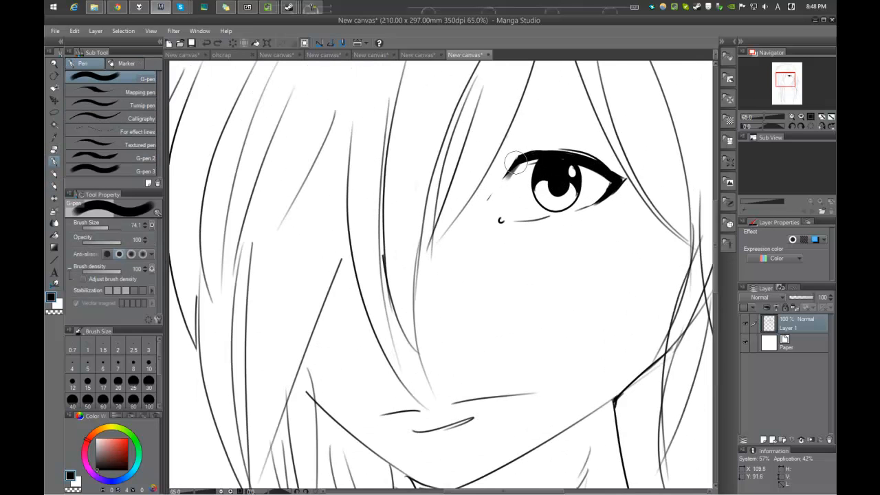
key(bracketleft)
key(bracketleft)
key(bracketleft)
mouse_move(516, 162)
mouse_down()
mouse_move(456, 254)
mouse_move(540, 178)
mouse_move(532, 172)
mouse_move(459, 189)
mouse_up()
key(bracketright)
key(bracketright)
mouse_move(540, 169)
mouse_down()
mouse_move(462, 191)
mouse_move(428, 241)
mouse_up()
mouse_move(474, 183)
mouse_down()
mouse_move(405, 242)
mouse_move(517, 214)
mouse_move(518, 196)
mouse_up()
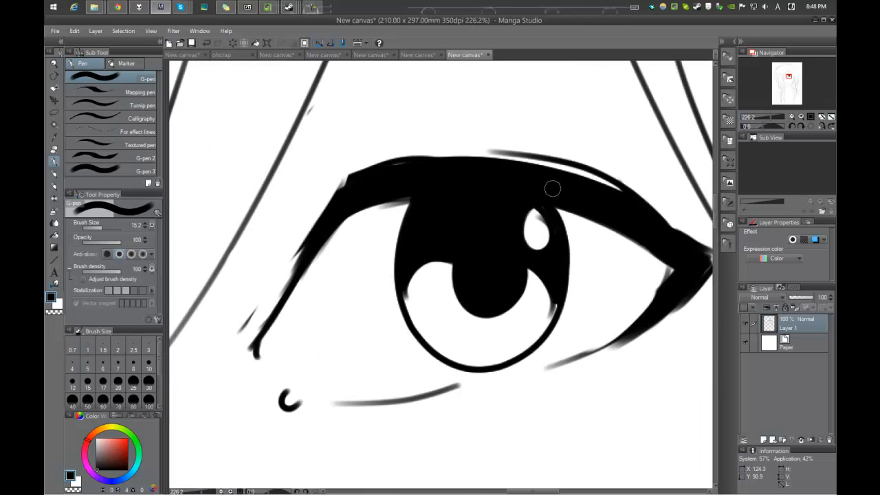
Step: Smooth the upper lid and iris outline and sharpen the eye's outer corner, reducing the G-pen to size 7.6
drag(357, 182, 347, 187)
mouse_move(399, 176)
mouse_down()
mouse_move(289, 206)
mouse_move(358, 210)
mouse_up()
mouse_move(496, 216)
mouse_down()
mouse_move(531, 222)
mouse_move(552, 255)
mouse_up()
key([)
key([)
key([)
key([)
mouse_move(581, 213)
mouse_down()
mouse_move(519, 264)
mouse_move(584, 231)
mouse_up()
drag(464, 262, 437, 301)
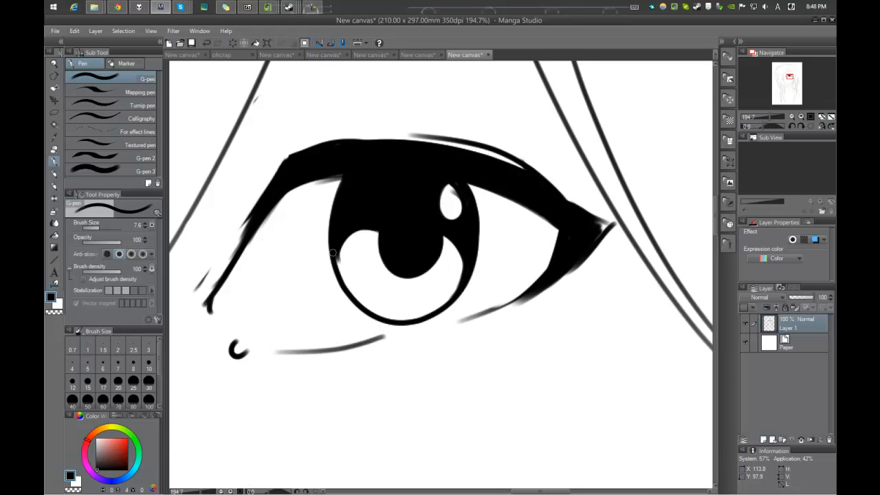
Step: Clean up the edge of the iris highlight using the G-pen with transparent colour
scroll(344, 258, down, 6)
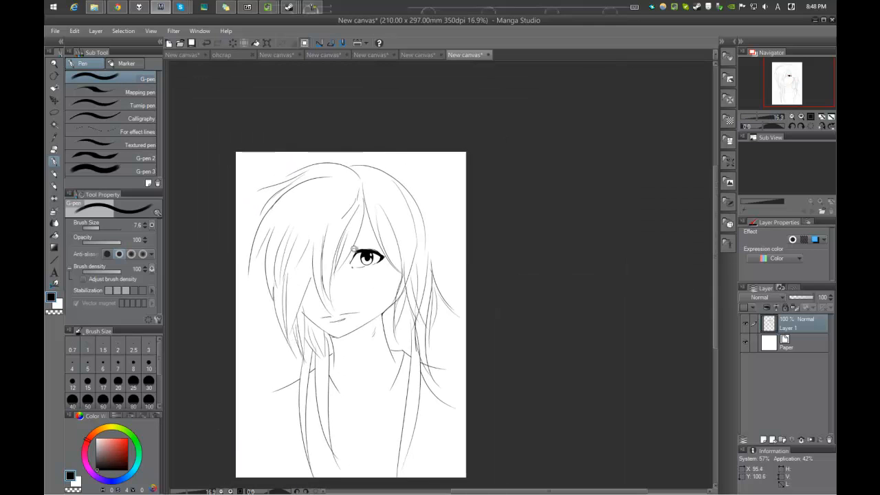
drag(344, 257, 413, 257)
drag(454, 179, 399, 266)
mouse_move(385, 305)
mouse_down()
mouse_move(433, 331)
mouse_move(428, 275)
mouse_up()
key(e)
key(c)
key(p)
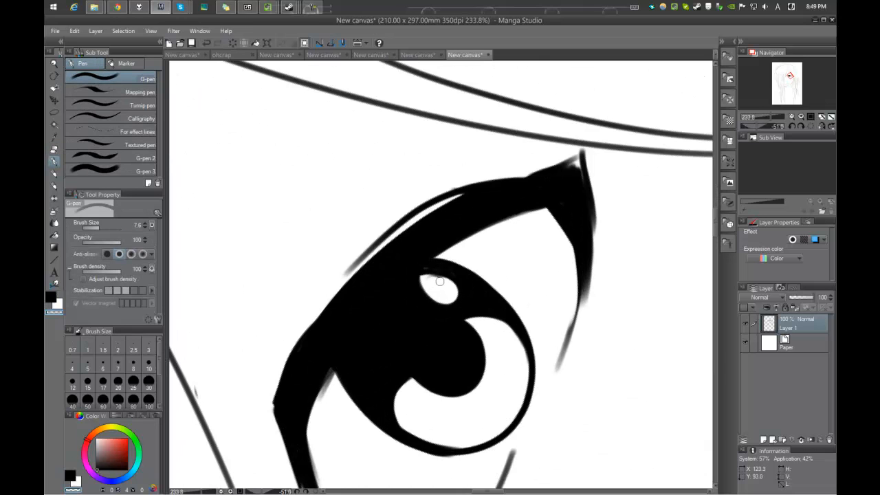
key(c)
Step: Fill the gap between the thick upper lid and the thin crease line above it with black
drag(481, 192, 374, 258)
drag(451, 202, 370, 263)
mouse_move(440, 205)
mouse_down()
mouse_move(353, 294)
mouse_move(453, 199)
mouse_move(386, 244)
mouse_move(446, 198)
mouse_move(330, 303)
mouse_up()
drag(387, 233, 325, 318)
drag(370, 264, 348, 280)
mouse_move(398, 207)
mouse_down()
mouse_move(462, 226)
mouse_move(474, 243)
mouse_up()
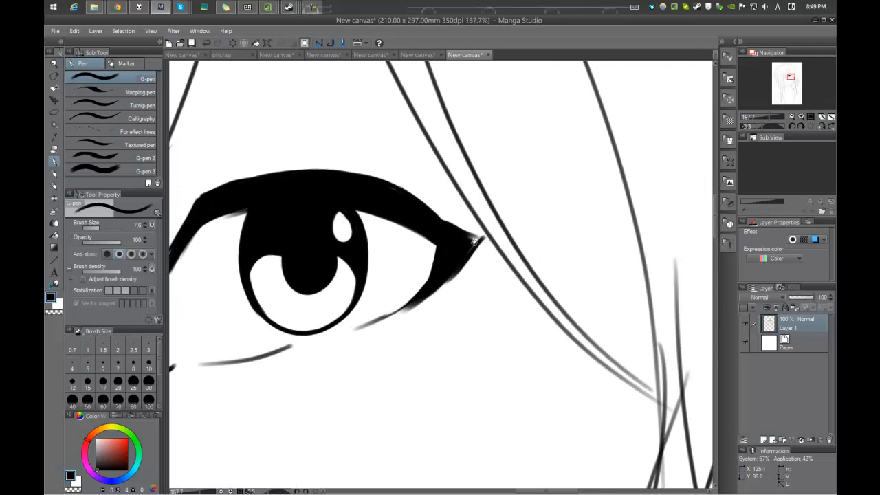
Step: Fill and refine the pointed outer corner of the eye with G-pen strokes
drag(459, 162, 358, 173)
mouse_move(391, 238)
mouse_down()
mouse_move(414, 243)
mouse_move(390, 245)
mouse_move(521, 186)
mouse_move(311, 253)
mouse_up()
mouse_move(513, 193)
mouse_down()
mouse_move(506, 212)
mouse_move(520, 189)
mouse_move(277, 264)
mouse_up()
mouse_move(355, 235)
mouse_down()
mouse_move(300, 252)
mouse_move(515, 186)
mouse_up()
drag(465, 197, 524, 182)
mouse_move(531, 257)
mouse_down()
mouse_move(522, 197)
mouse_move(544, 216)
mouse_move(543, 361)
mouse_up()
drag(543, 361, 541, 341)
drag(541, 337, 531, 175)
drag(507, 255, 471, 249)
Step: Erase the neck line's excess below the collarbone and redraw their junction with the G-pen
key(e)
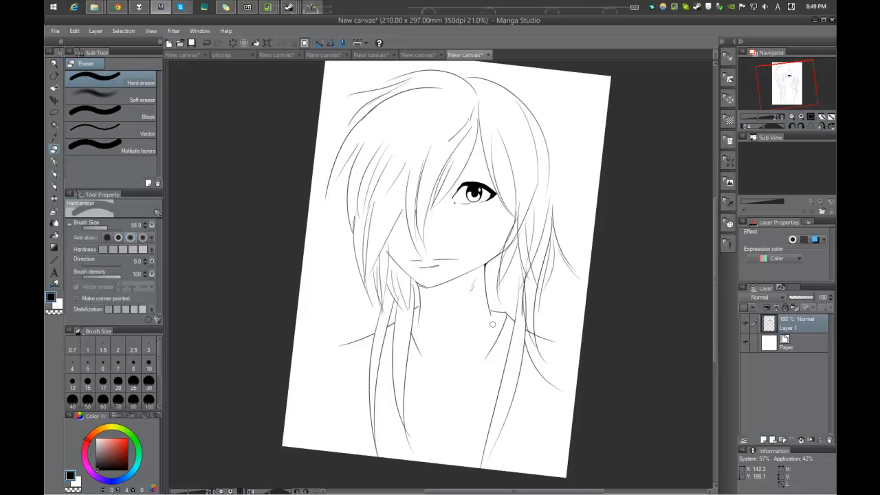
key(p)
drag(488, 319, 506, 302)
mouse_move(455, 289)
mouse_down()
mouse_move(370, 296)
mouse_move(426, 298)
mouse_move(453, 286)
mouse_move(443, 296)
mouse_up()
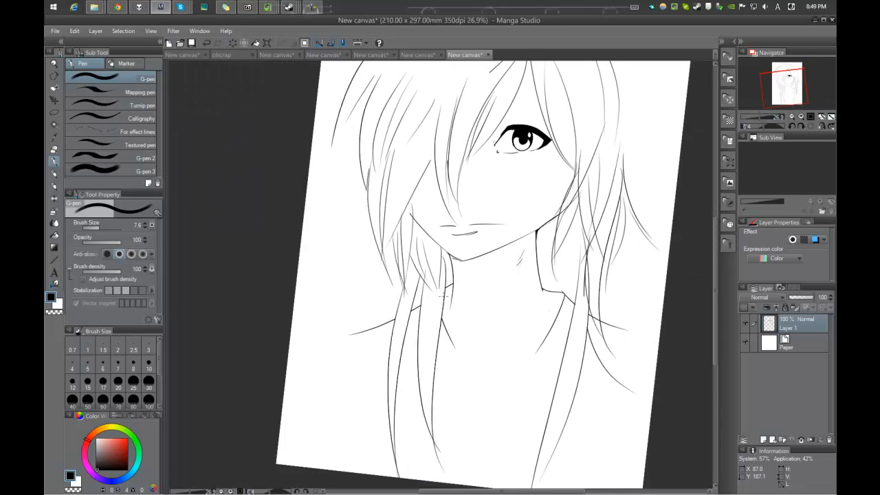
Step: Erase stray line ends in the central bangs and re-ink the strand hanging over the face with the G-pen
drag(406, 201, 469, 201)
key(e)
mouse_move(414, 236)
mouse_down()
mouse_move(452, 271)
mouse_move(418, 265)
mouse_move(438, 303)
mouse_move(429, 254)
mouse_up()
key(p)
drag(442, 307, 440, 203)
key(ctrl+z)
key(p)
mouse_move(443, 306)
mouse_down()
mouse_move(440, 207)
mouse_move(451, 312)
mouse_up()
key(ctrl+z)
drag(435, 216, 440, 327)
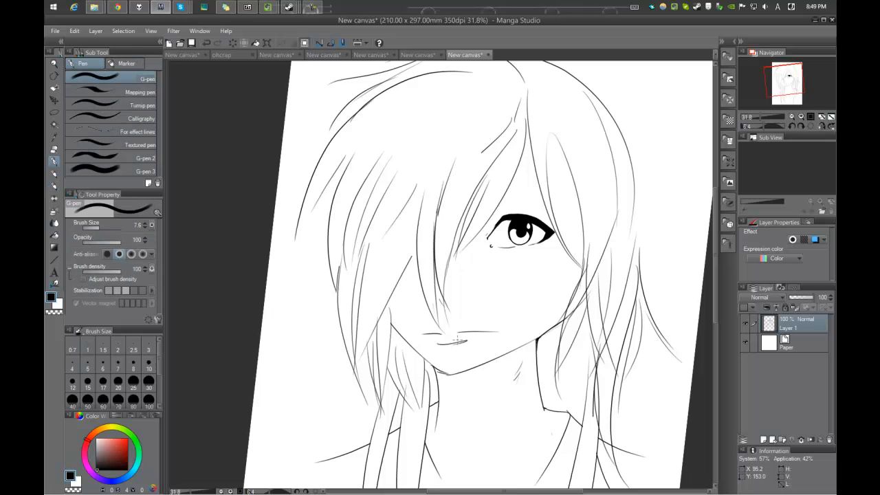
Step: Darken sections of the hair strands beside the covered half of the face with G-pen strokes
scroll(424, 216, down, 3)
scroll(425, 215, up, 4)
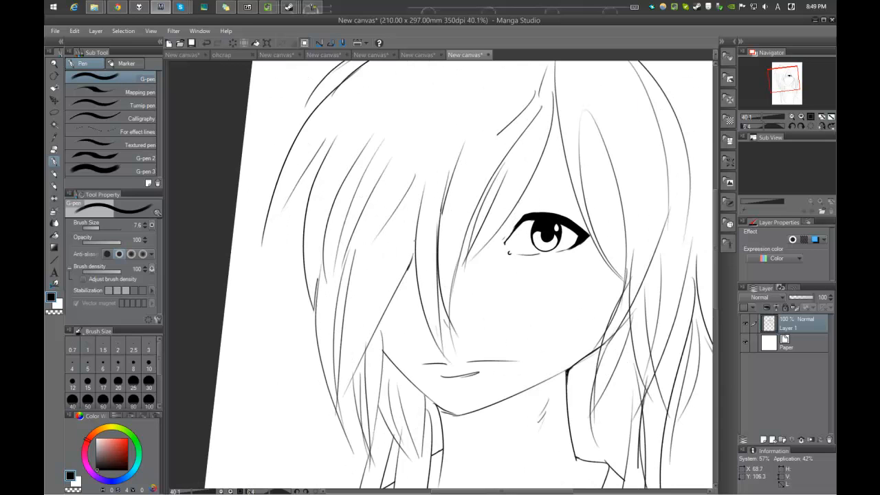
scroll(410, 243, down, 1)
mouse_move(368, 251)
mouse_down()
mouse_move(403, 220)
mouse_move(397, 268)
mouse_move(423, 216)
mouse_up()
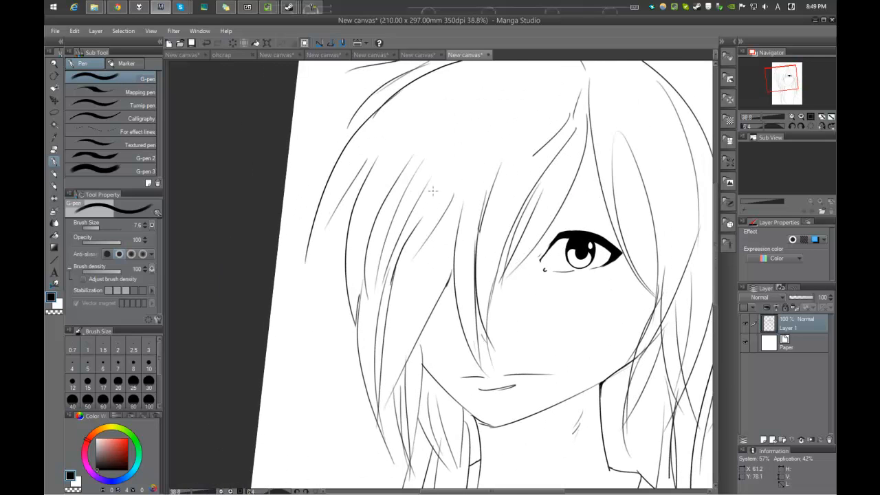
drag(456, 181, 451, 244)
key(ctrl+z)
drag(388, 334, 426, 265)
drag(444, 232, 431, 232)
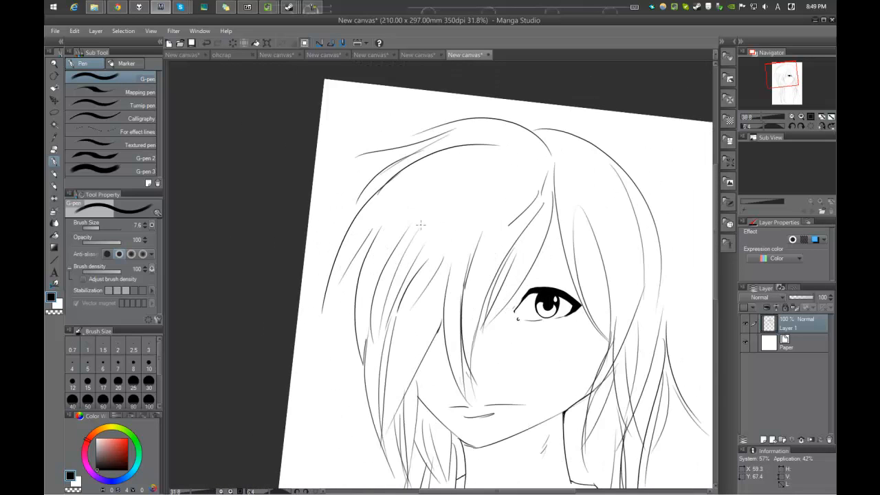
Step: Close the pointed tip of the outermost left hair strand and darken the outer contour of the right-hand hair
mouse_move(356, 237)
mouse_down()
mouse_move(379, 189)
mouse_move(376, 316)
mouse_move(322, 232)
mouse_up()
drag(497, 212, 525, 200)
mouse_move(530, 234)
mouse_down()
mouse_move(564, 240)
mouse_move(510, 413)
mouse_up()
drag(521, 303, 512, 240)
key(ctrl+z)
mouse_move(517, 179)
mouse_down()
mouse_move(528, 294)
mouse_move(493, 306)
mouse_move(533, 261)
mouse_up()
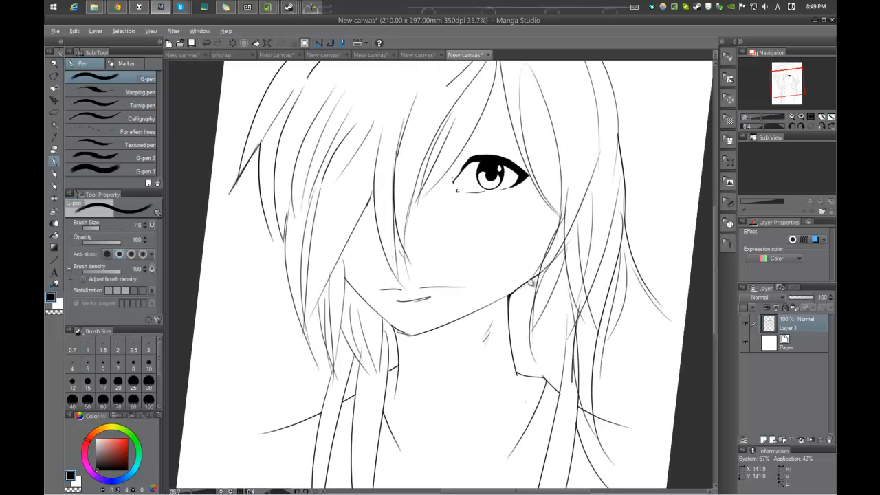
Step: Undo the last two pen strokes near the right side of the jaw
scroll(531, 285, up, 2)
key(ctrl+z)
key(ctrl+z)
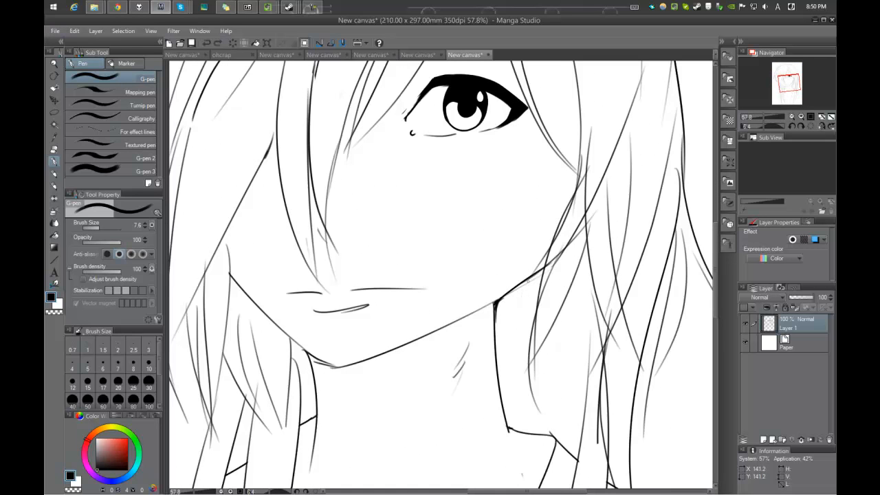